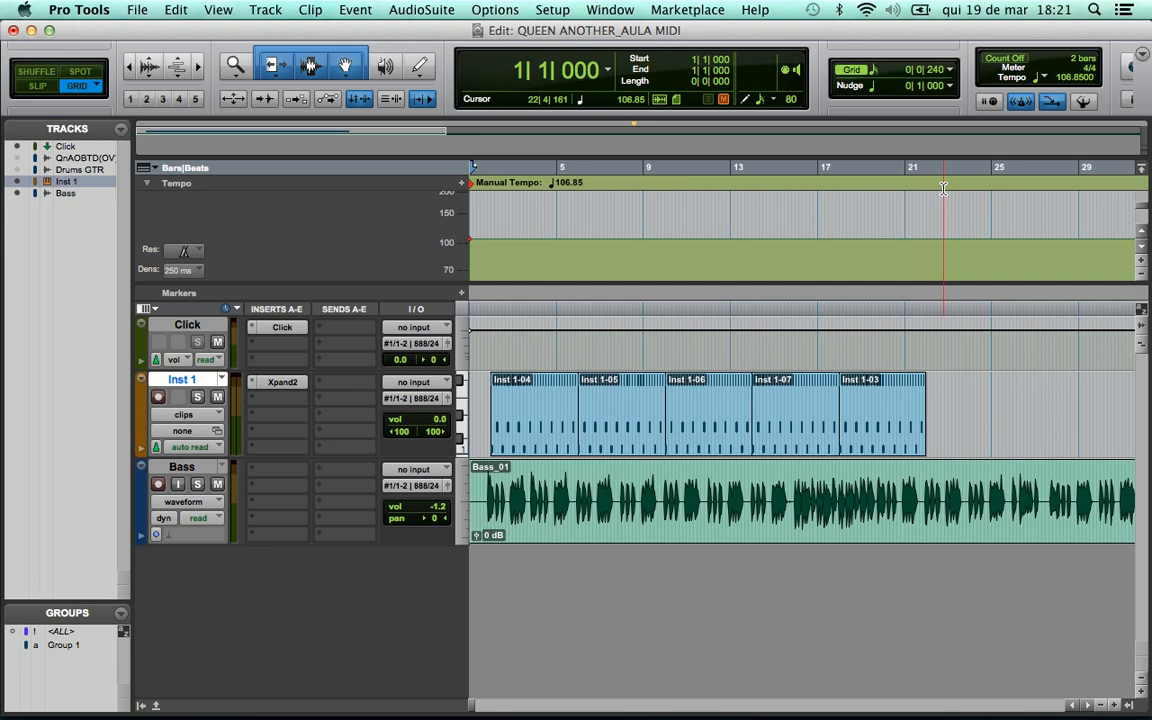
- Compare the default timebases of MIDI and Audio tracks in the New Tracks dialog, and close it without creating a track
{"action": "key", "text": "super+shift+n"}
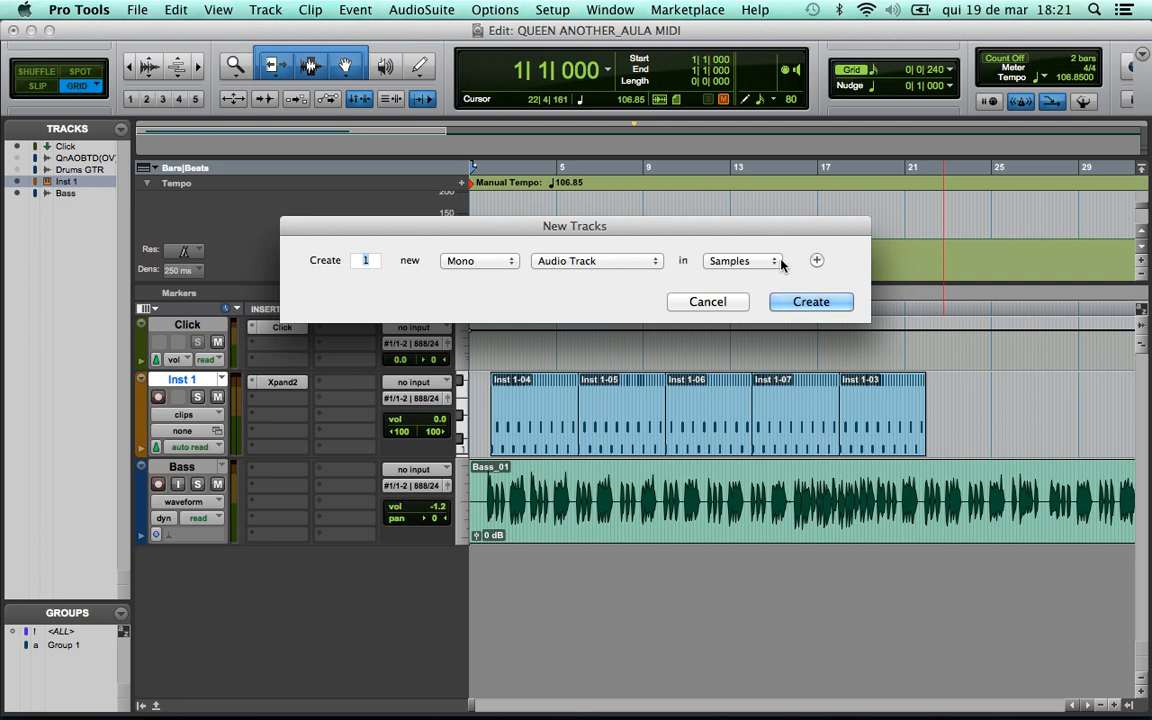
{"action": "left_click", "coordinate": [645, 266]}
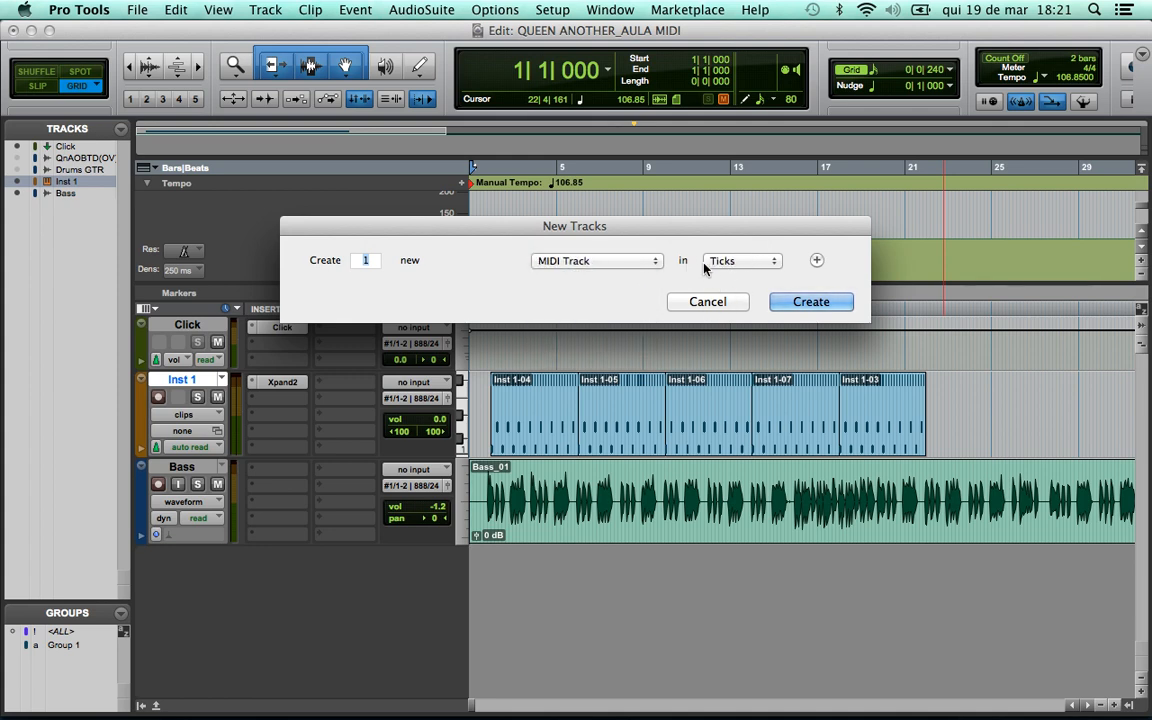
{"action": "left_click", "coordinate": [645, 263]}
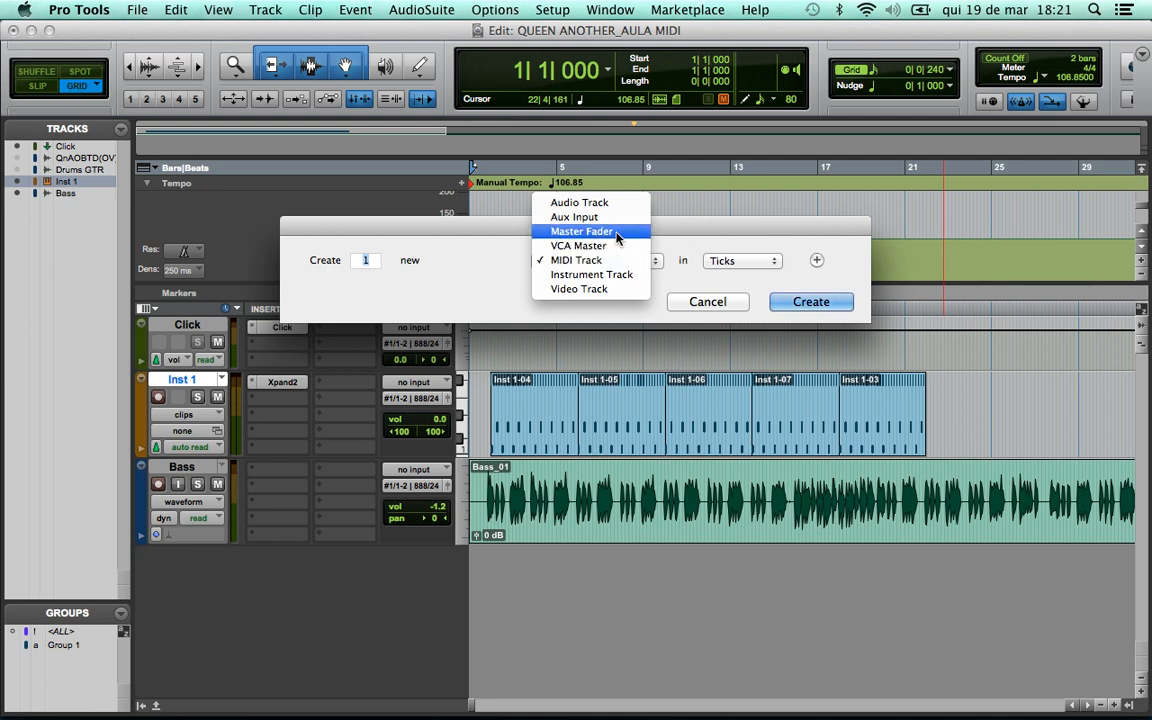
{"action": "left_click", "coordinate": [608, 201]}
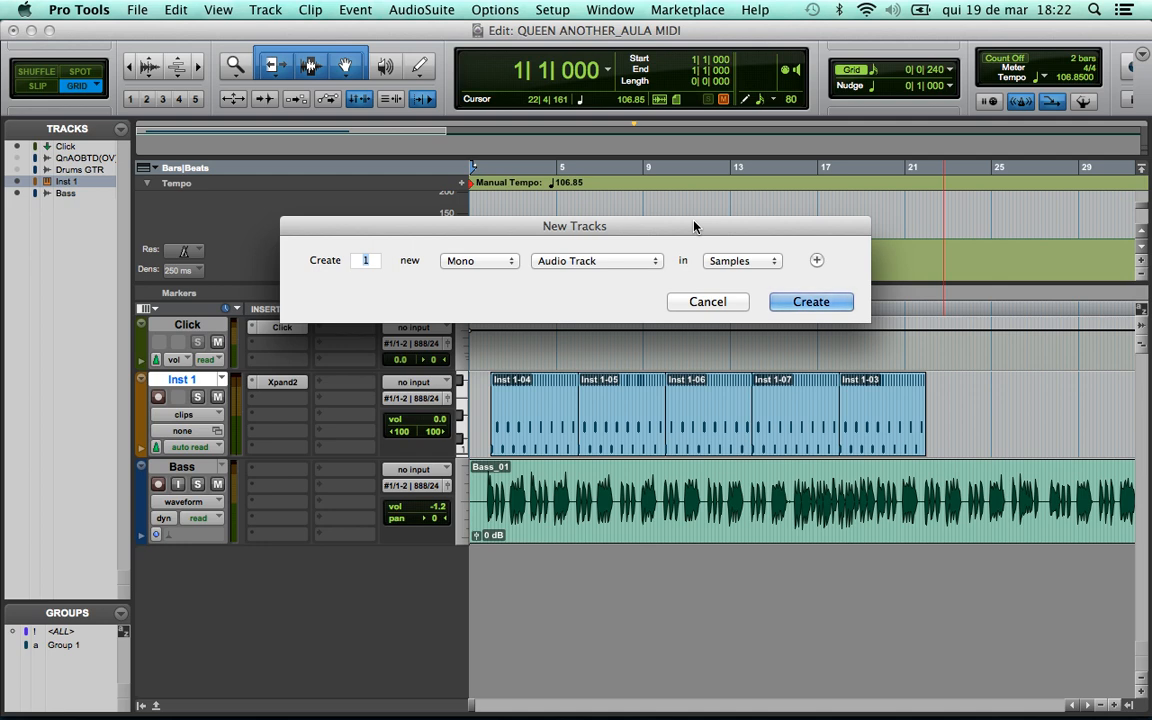
{"action": "left_click", "coordinate": [707, 301]}
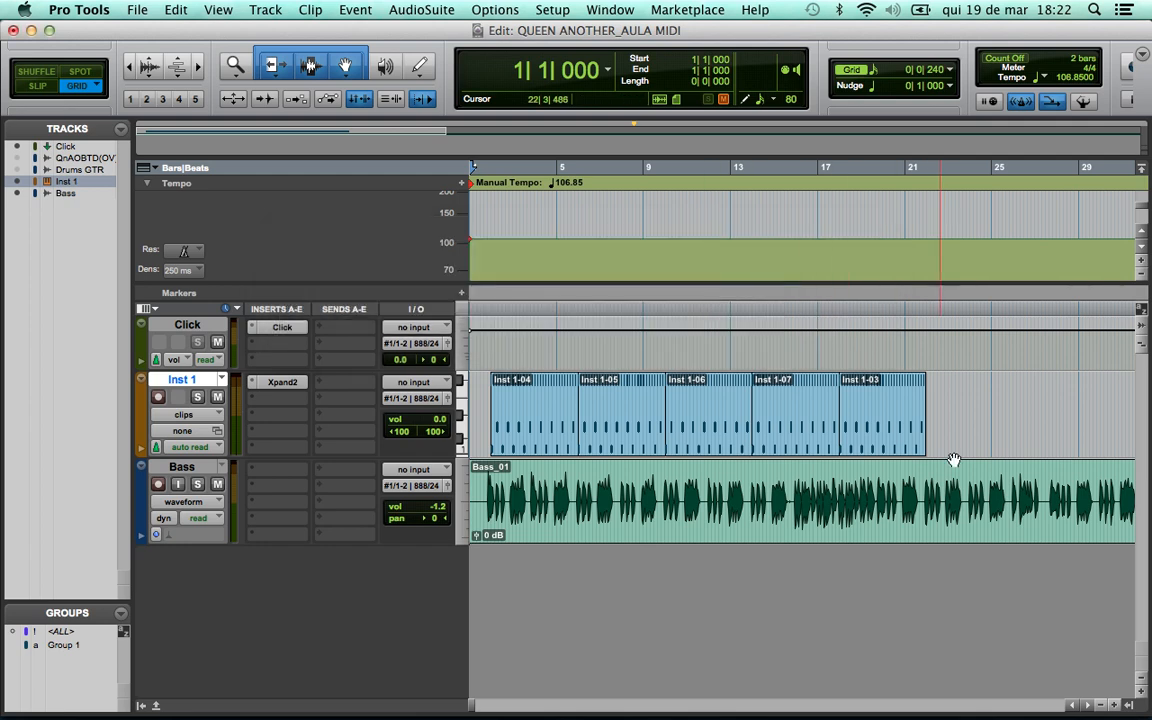
- Listen to the Bass track from 25|4|720 up to about 26|2 against the click
{"action": "left_click", "coordinate": [1010, 497]}
{"action": "key", "text": "ctrl+n"}
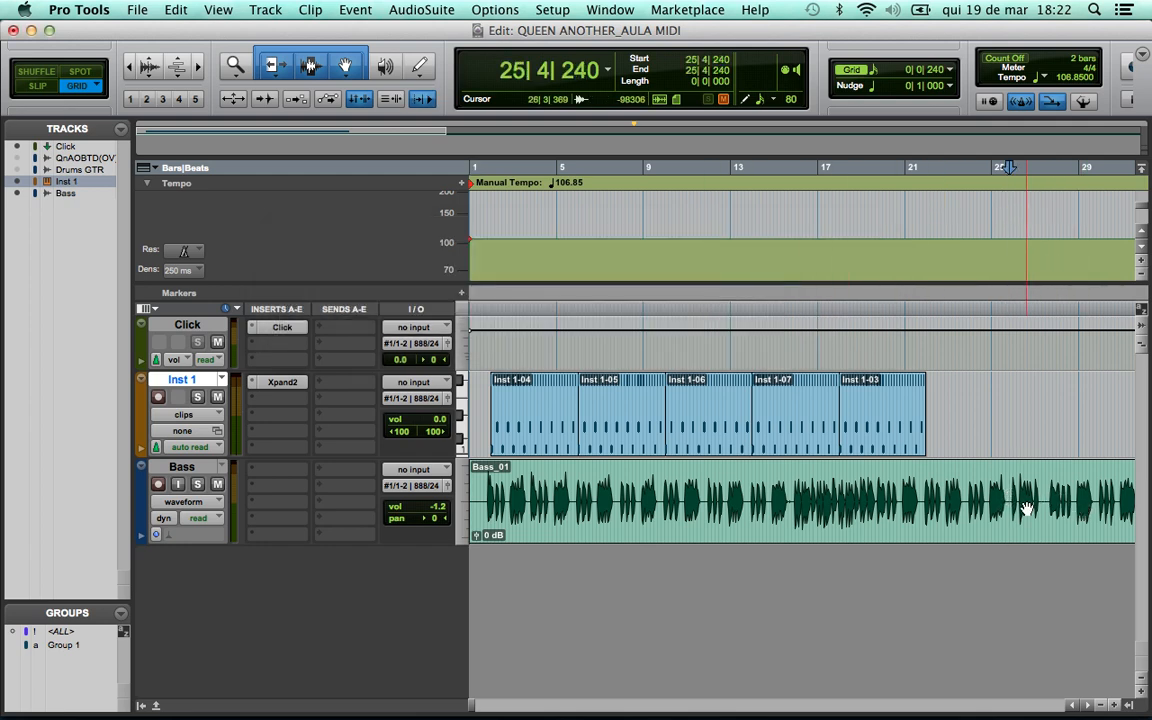
{"action": "key", "text": "super+bracketright"}
{"action": "key", "text": "super+bracketright"}
{"action": "key", "text": "super+bracketright"}
{"action": "key", "text": "super+bracketright"}
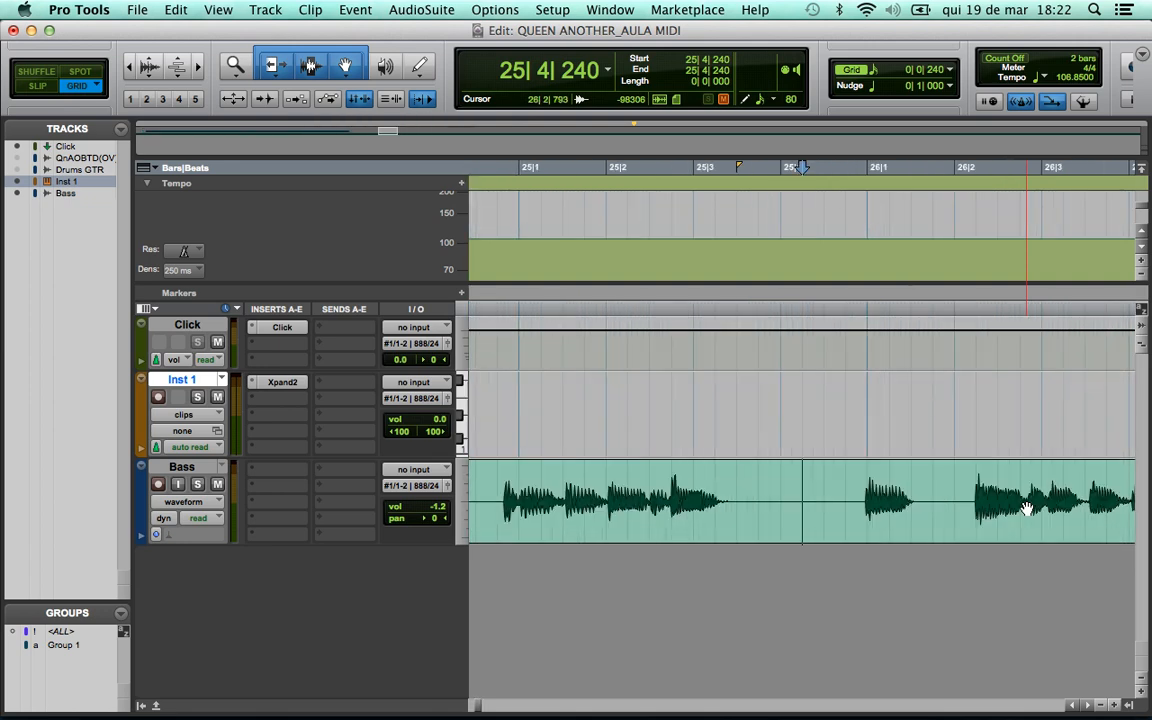
{"action": "left_click", "coordinate": [845, 493]}
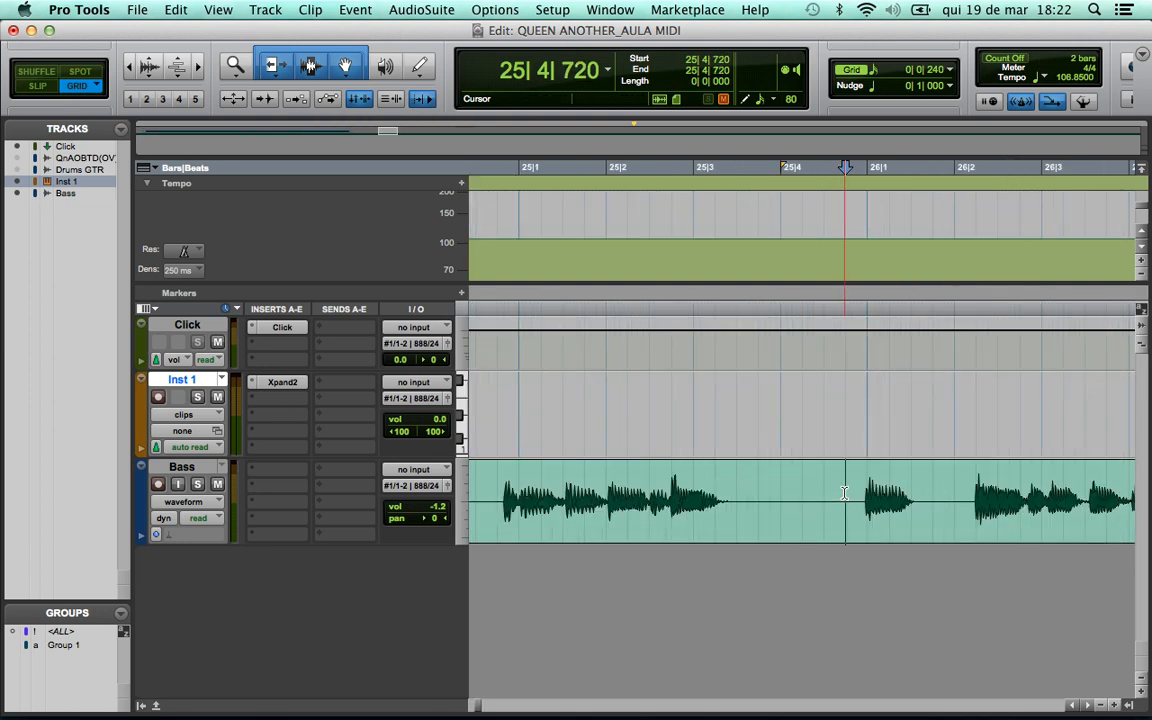
{"action": "key", "text": "space"}
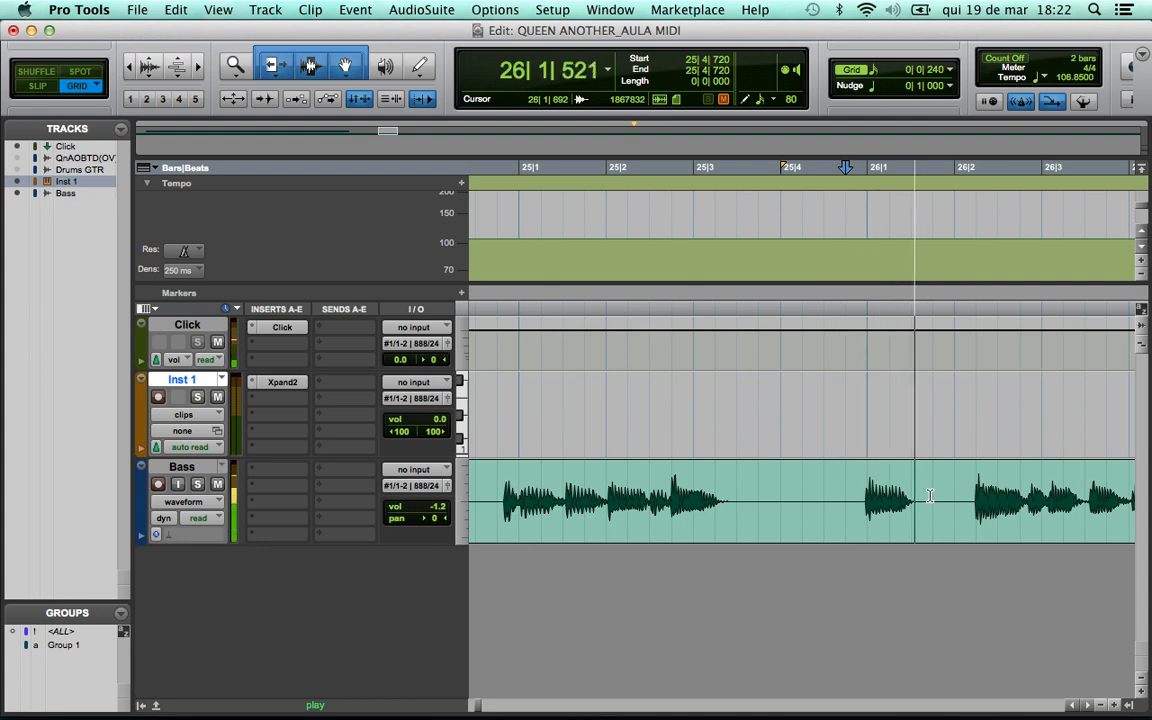
{"action": "key", "text": "space"}
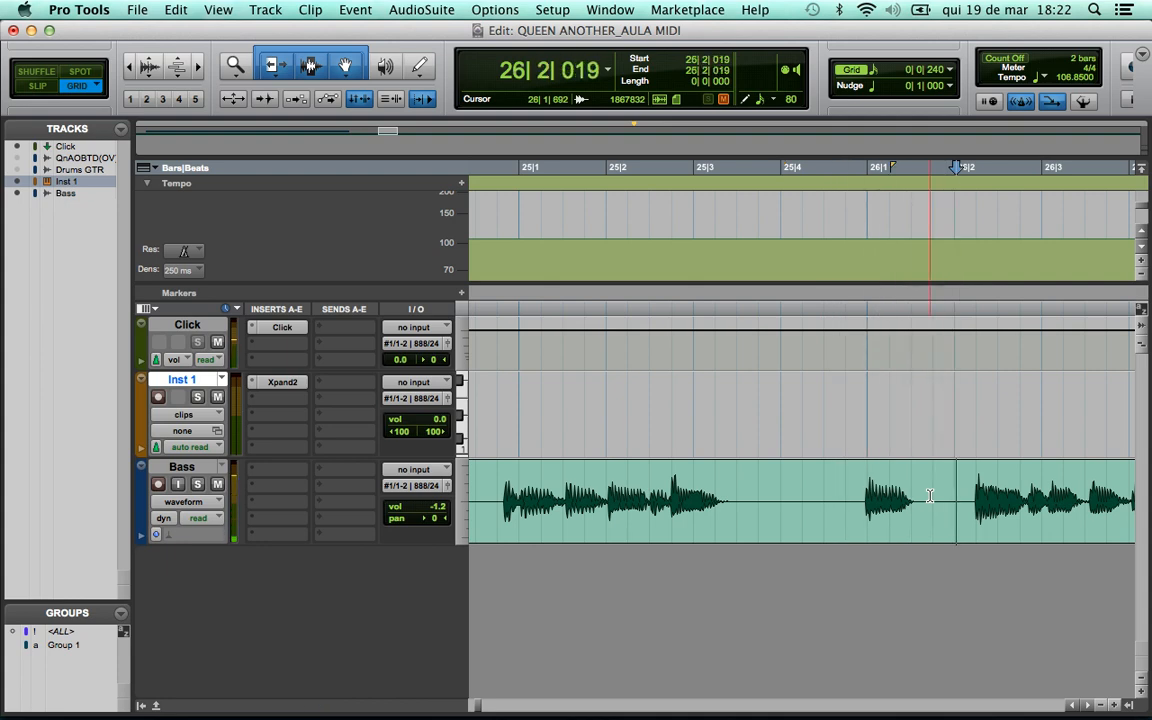
- Mute the Click track and split the Bass clip at 25|4|720 and 26|1|720 to isolate the note at bar 26
{"action": "left_click", "coordinate": [219, 343]}
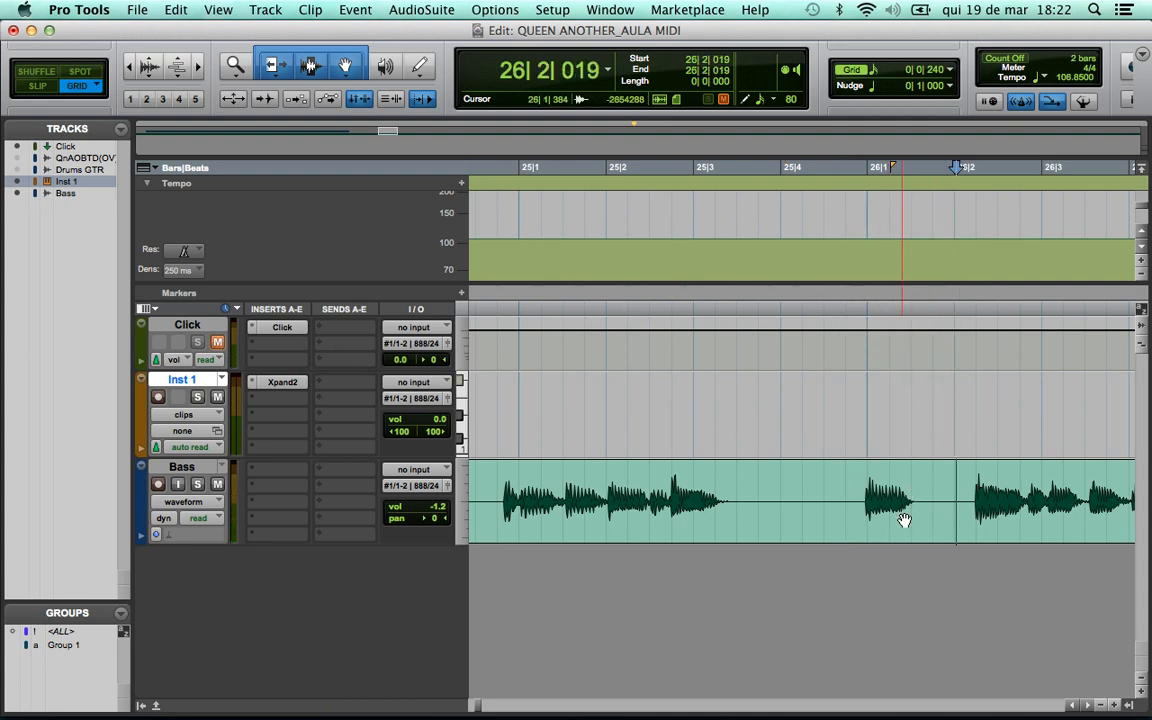
{"action": "left_click_drag", "start_coordinate": [868, 497], "coordinate": [910, 490]}
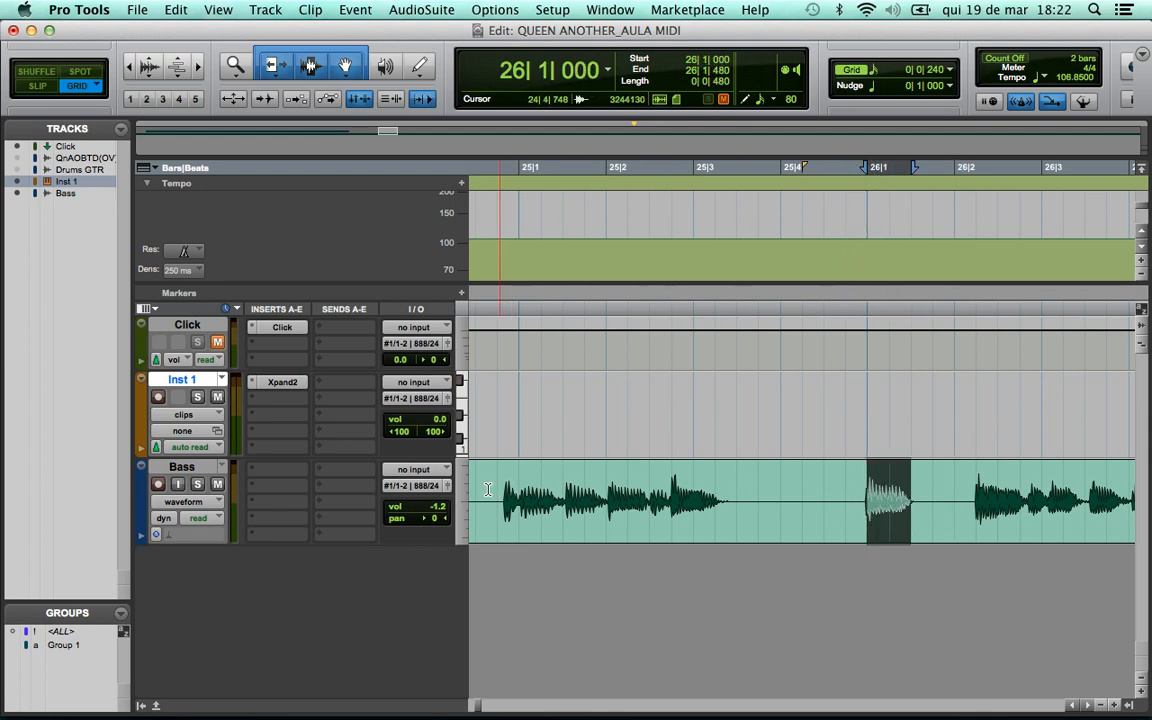
{"action": "left_click", "coordinate": [825, 500]}
{"action": "left_click", "coordinate": [846, 495]}
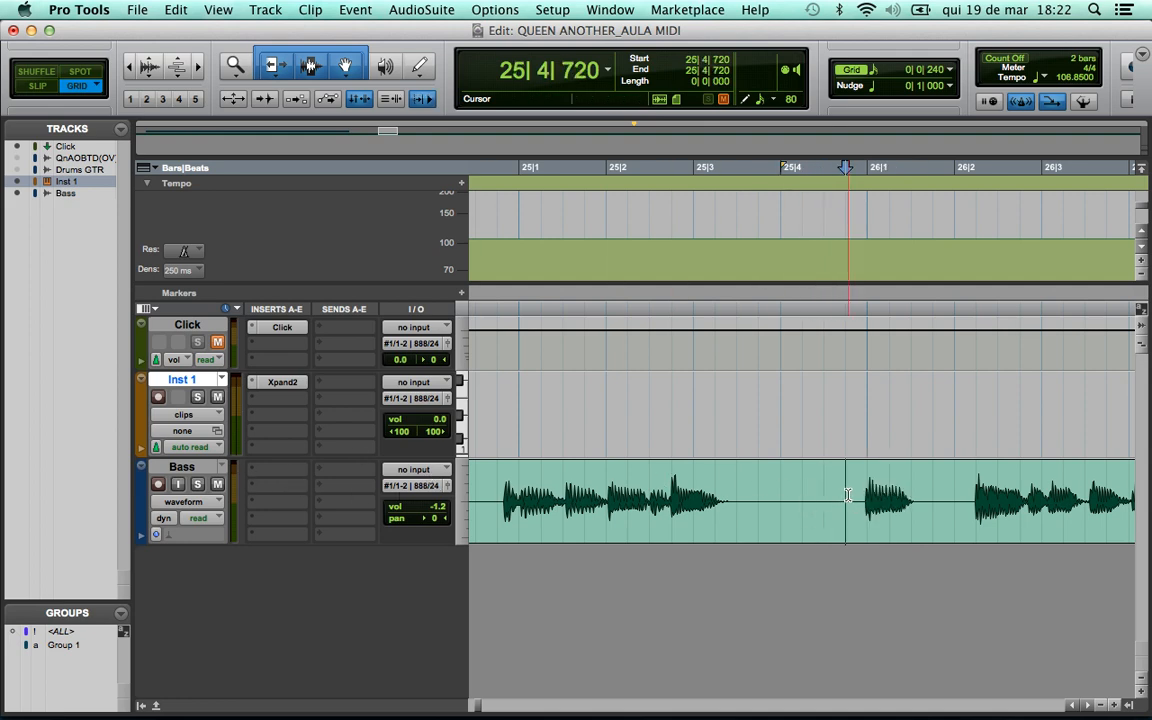
{"action": "key", "text": "super+e"}
{"action": "key", "text": "KP_Add"}
{"action": "key", "text": "super+e"}
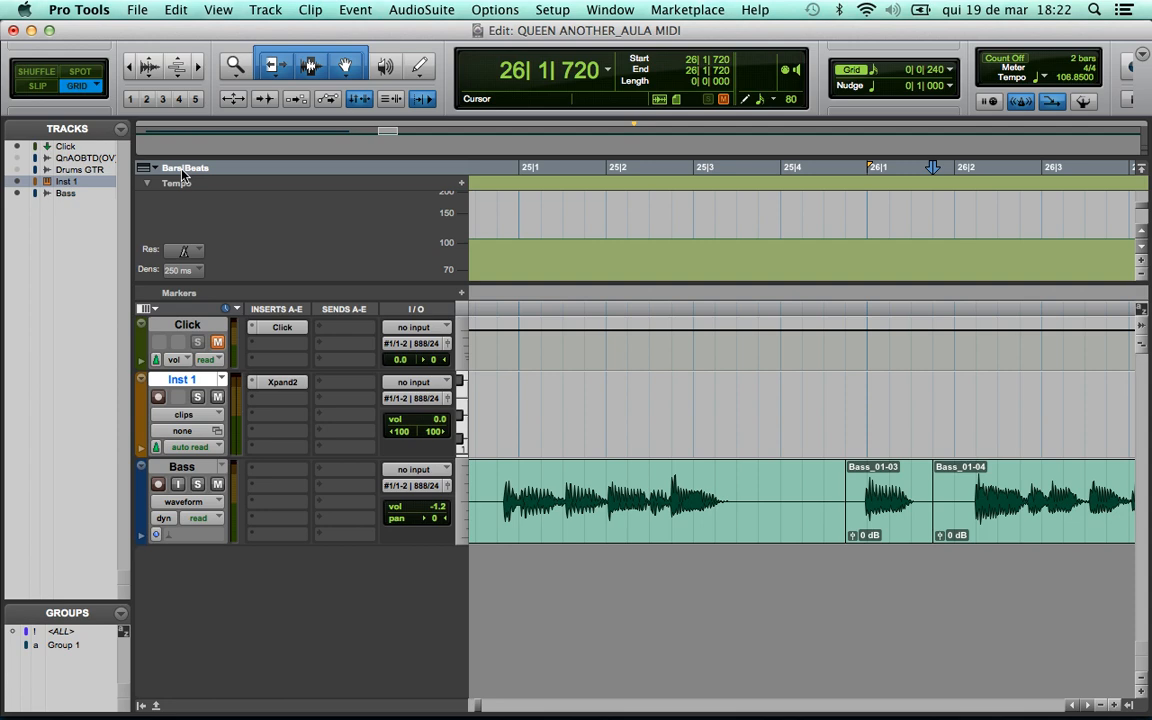
- Switch to Slip mode and set the session tempo to 120 with the isolated Bass_01-03 clip selected
{"action": "left_click", "coordinate": [37, 86]}
{"action": "left_click_drag", "start_coordinate": [899, 524], "coordinate": [851, 534]}
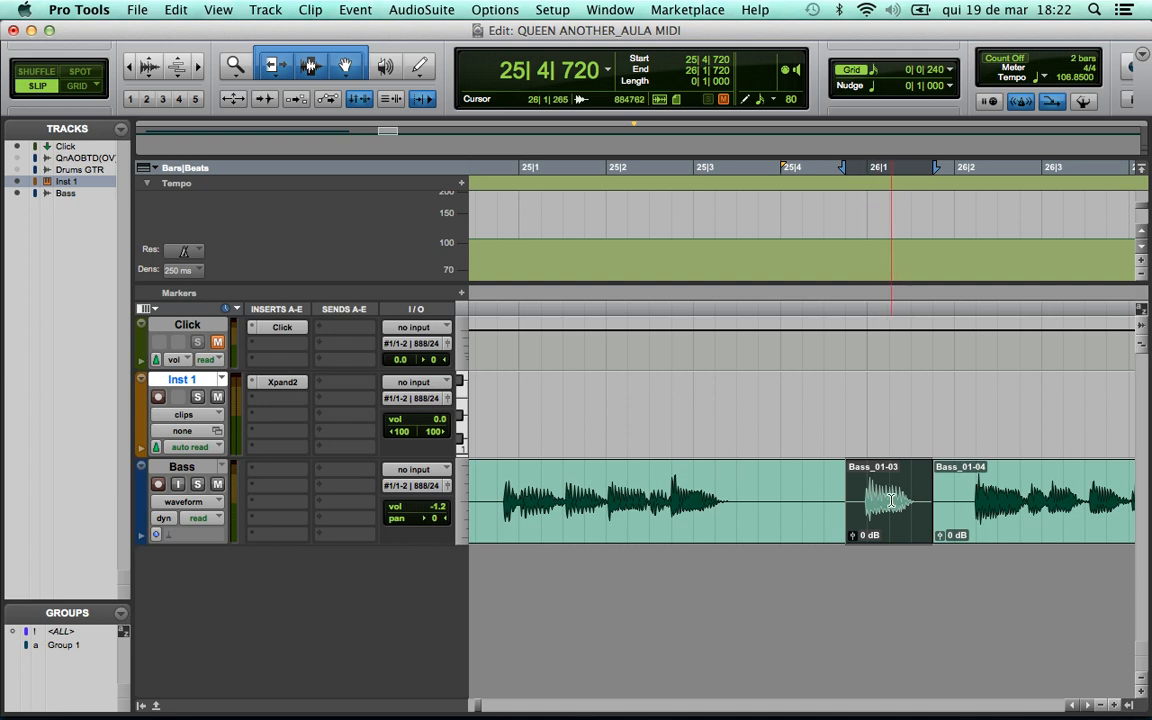
{"action": "left_click", "coordinate": [1061, 79]}
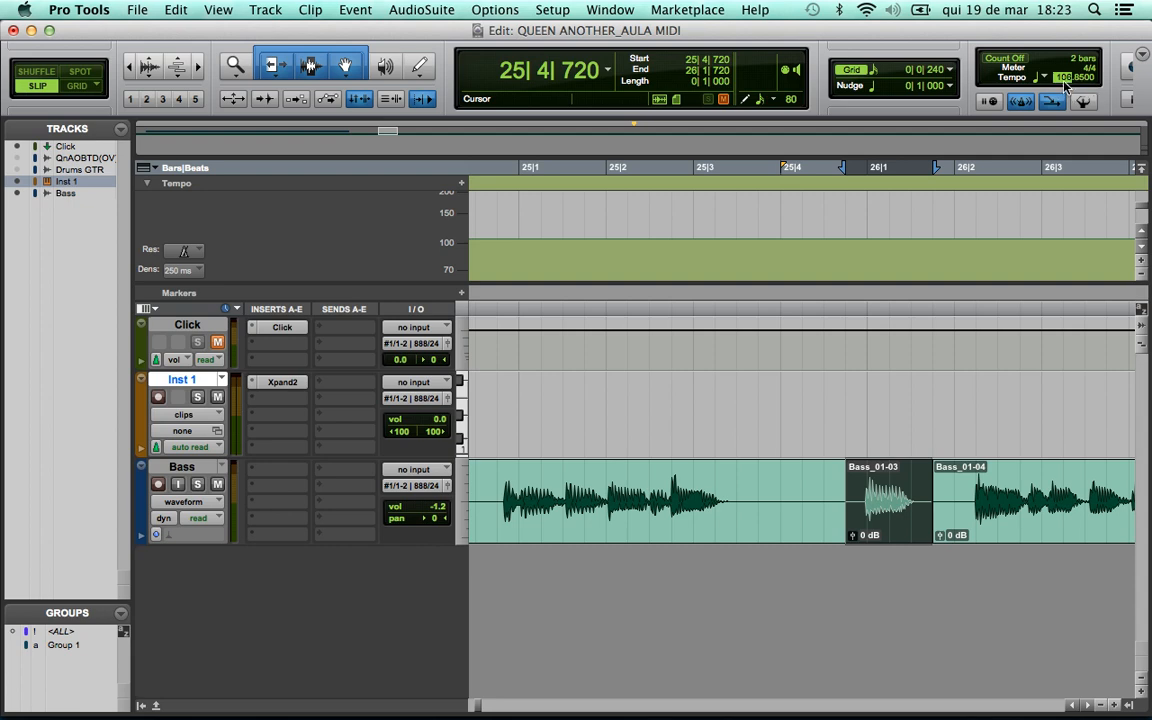
{"action": "key", "text": "Return"}
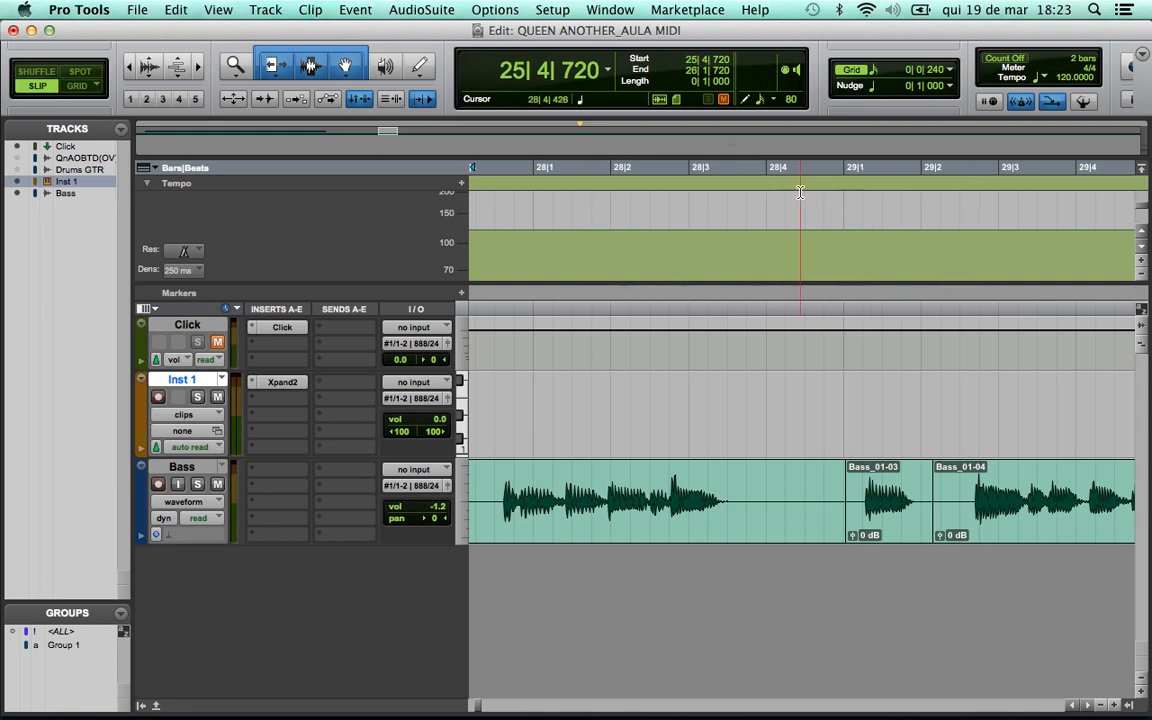
{"action": "left_click", "coordinate": [864, 495]}
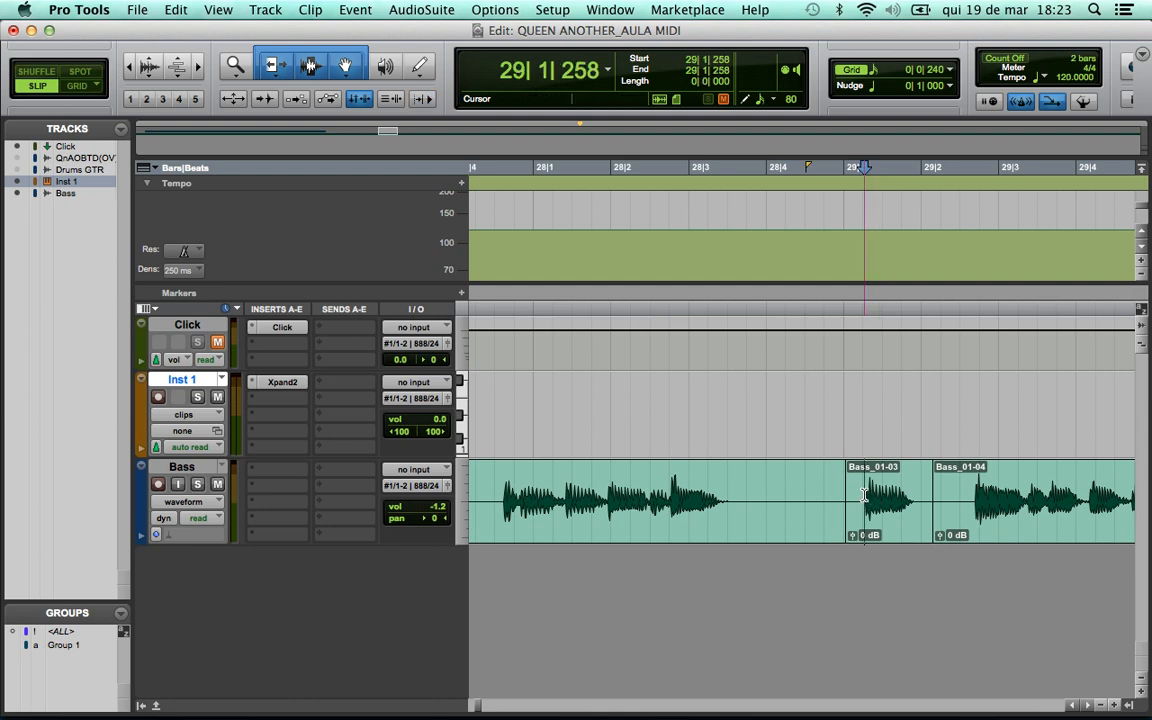
{"action": "key", "text": "super+alt+Tab"}
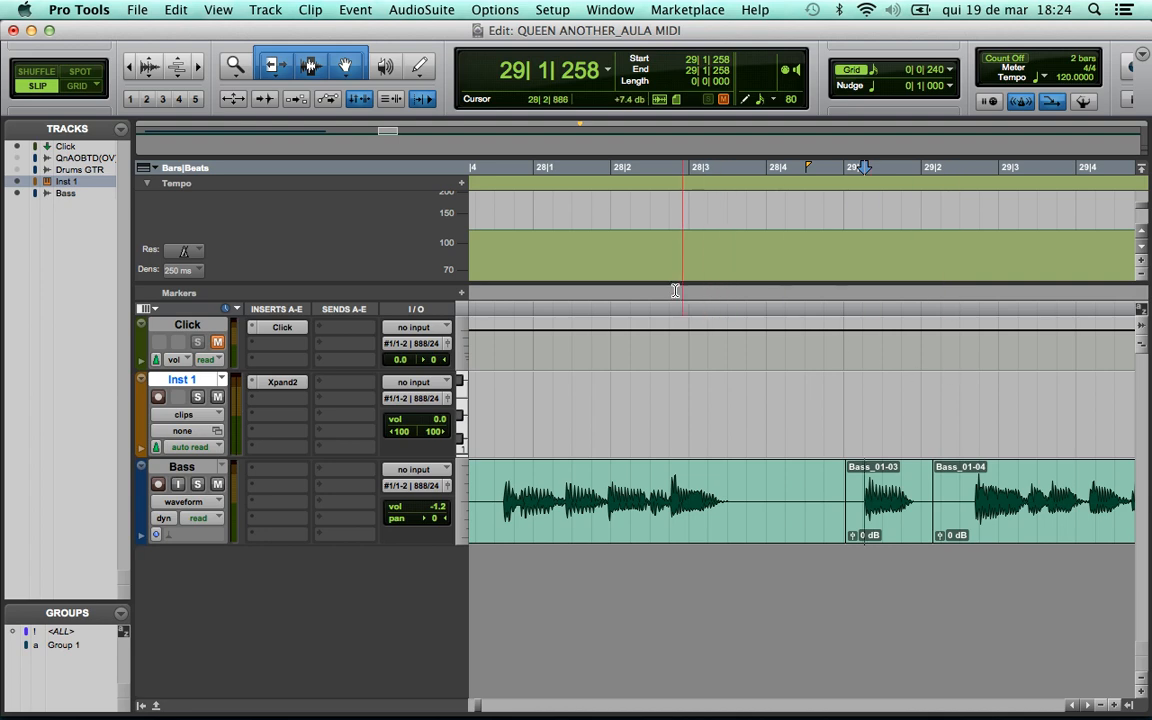
- Set the session tempo to 106.85 and go back to the start of the session
{"action": "left_click", "coordinate": [1066, 78]}
{"action": "type", "text": "106.85"}
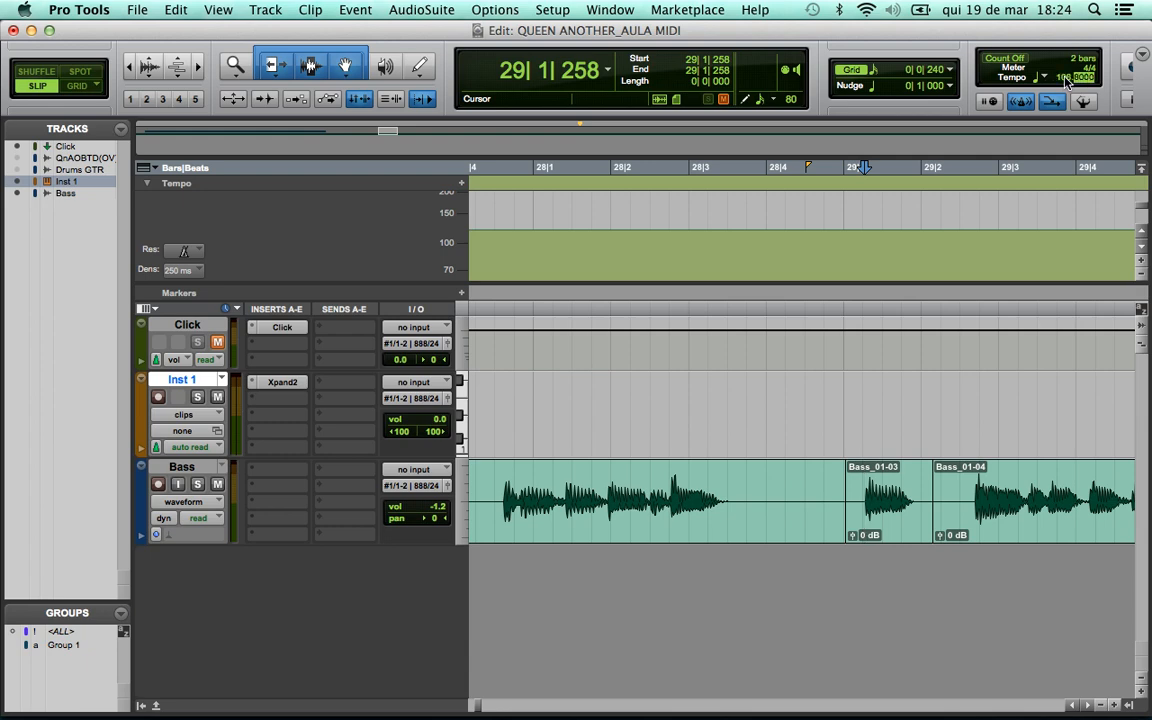
{"action": "key", "text": "Return"}
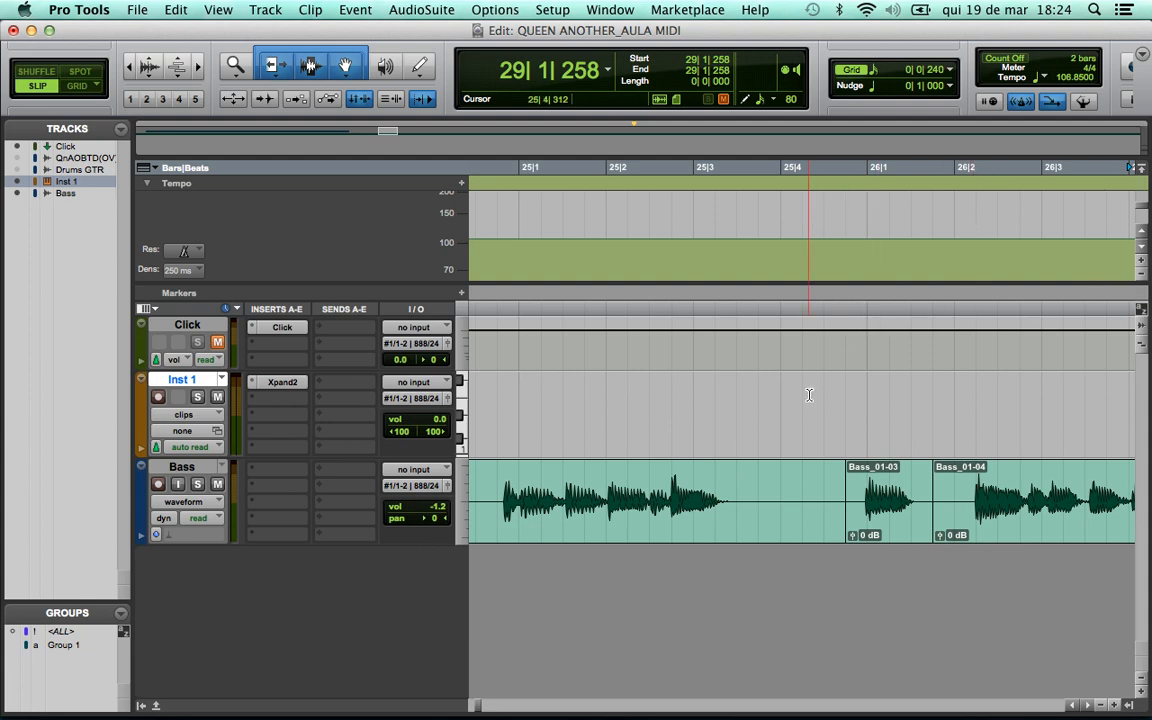
{"action": "key", "text": "super+bracketleft"}
{"action": "key", "text": "super+bracketleft"}
{"action": "key", "text": "super+bracketleft"}
{"action": "key", "text": "super+bracketleft"}
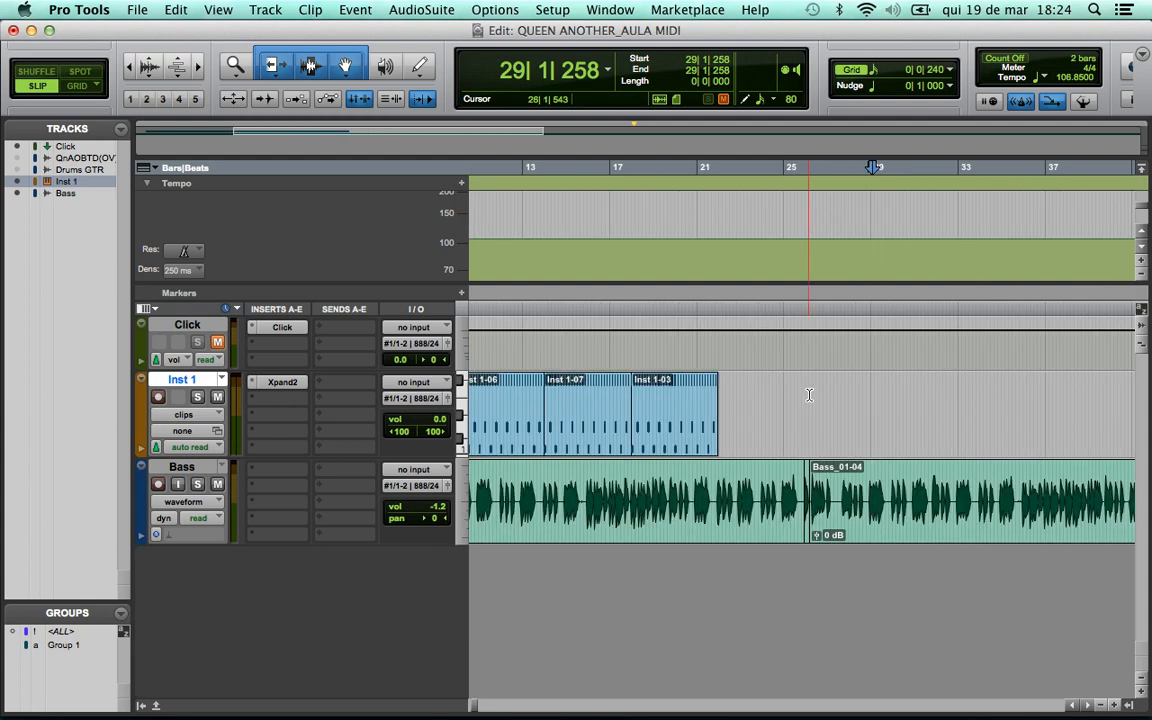
{"action": "key", "text": "Return"}
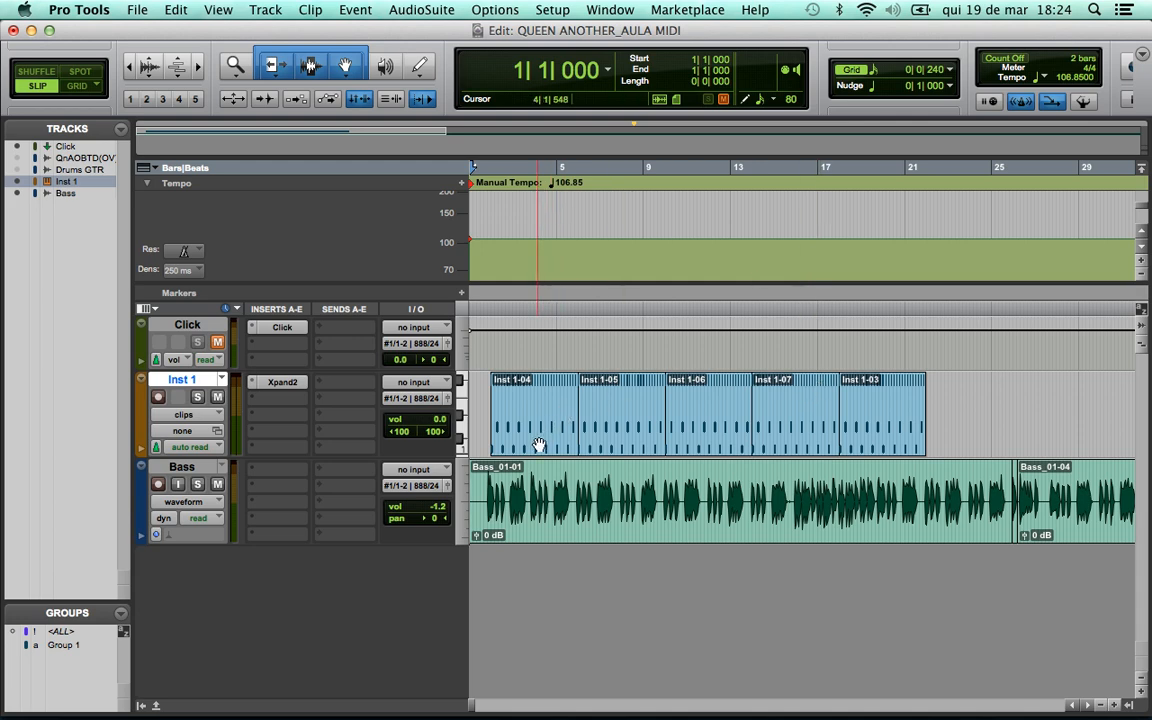
- Mute the Bass track and play the Inst 1 part from 1|3|144, just ahead of its first clip
{"action": "double_click", "coordinate": [495, 400]}
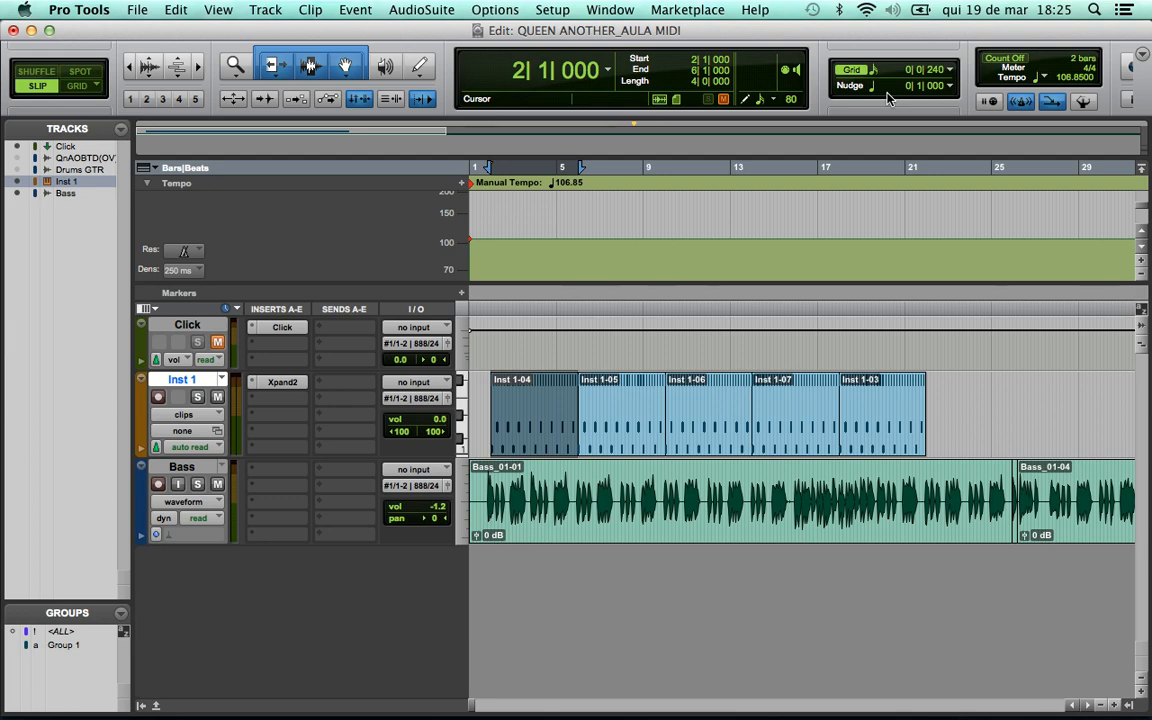
{"action": "left_click", "coordinate": [218, 484]}
{"action": "left_click", "coordinate": [486, 400]}
{"action": "key", "text": "space"}
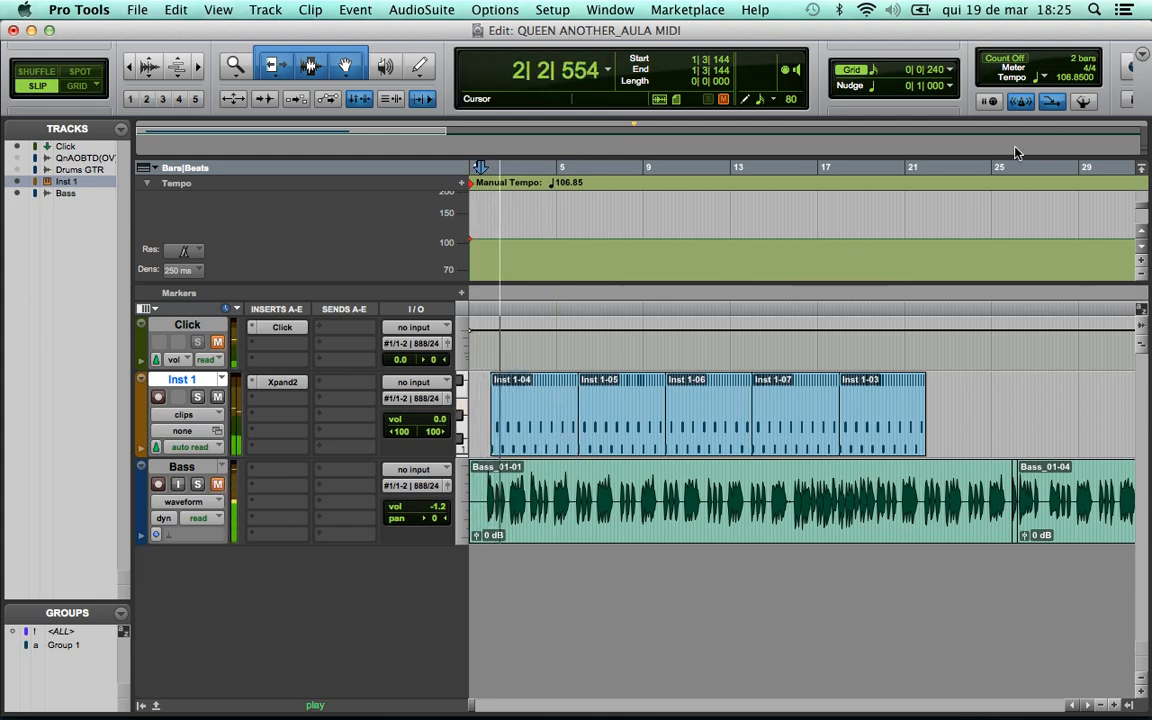
{"action": "key", "text": "space"}
- Set the session tempo to 120 and play the Inst 1-04 clip from its start
{"action": "left_click", "coordinate": [1066, 78]}
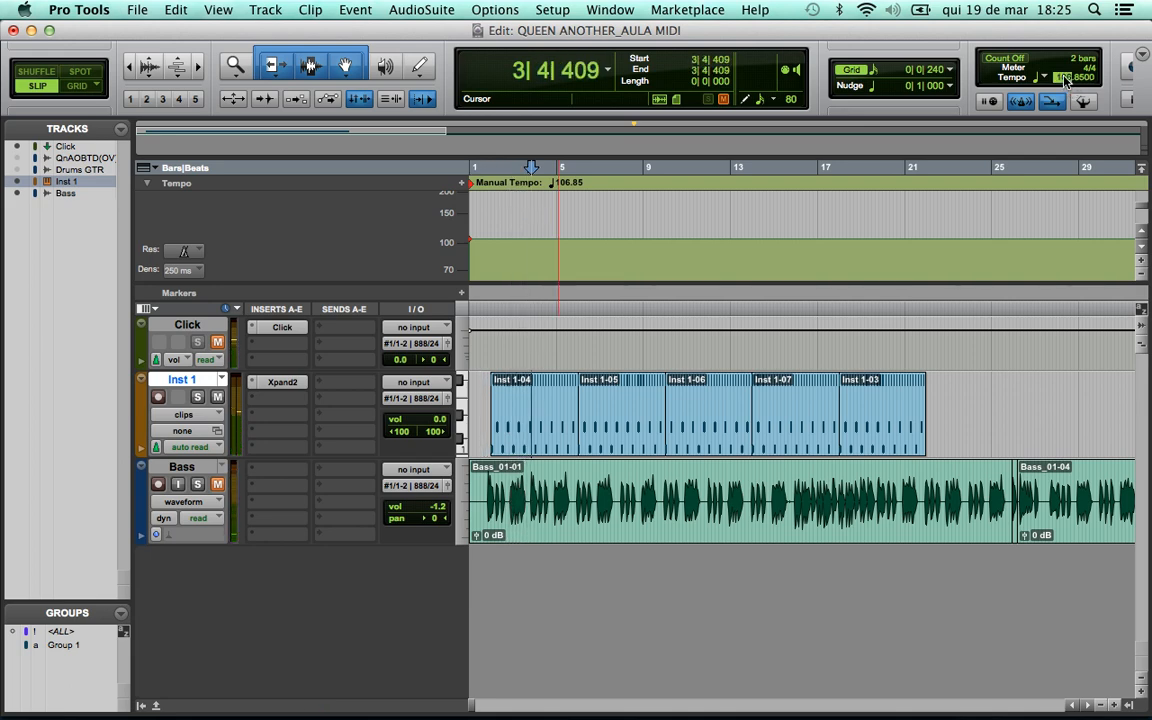
{"action": "type", "text": "120"}
{"action": "key", "text": "Return"}
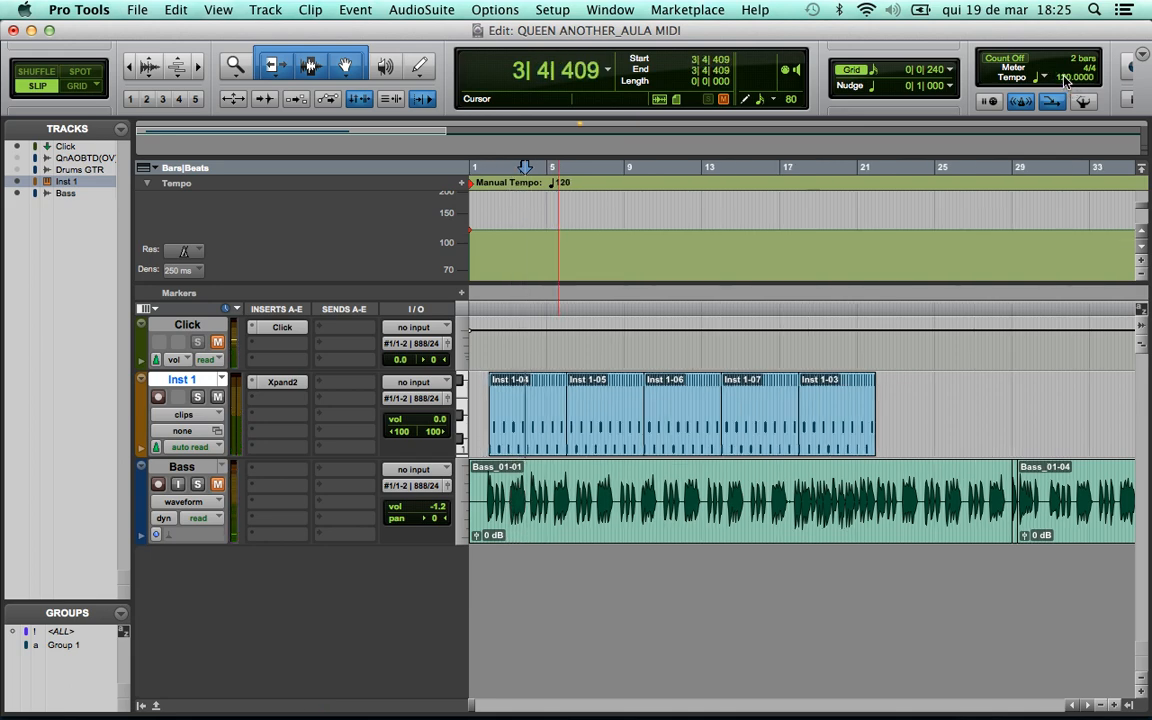
{"action": "left_click", "coordinate": [515, 438]}
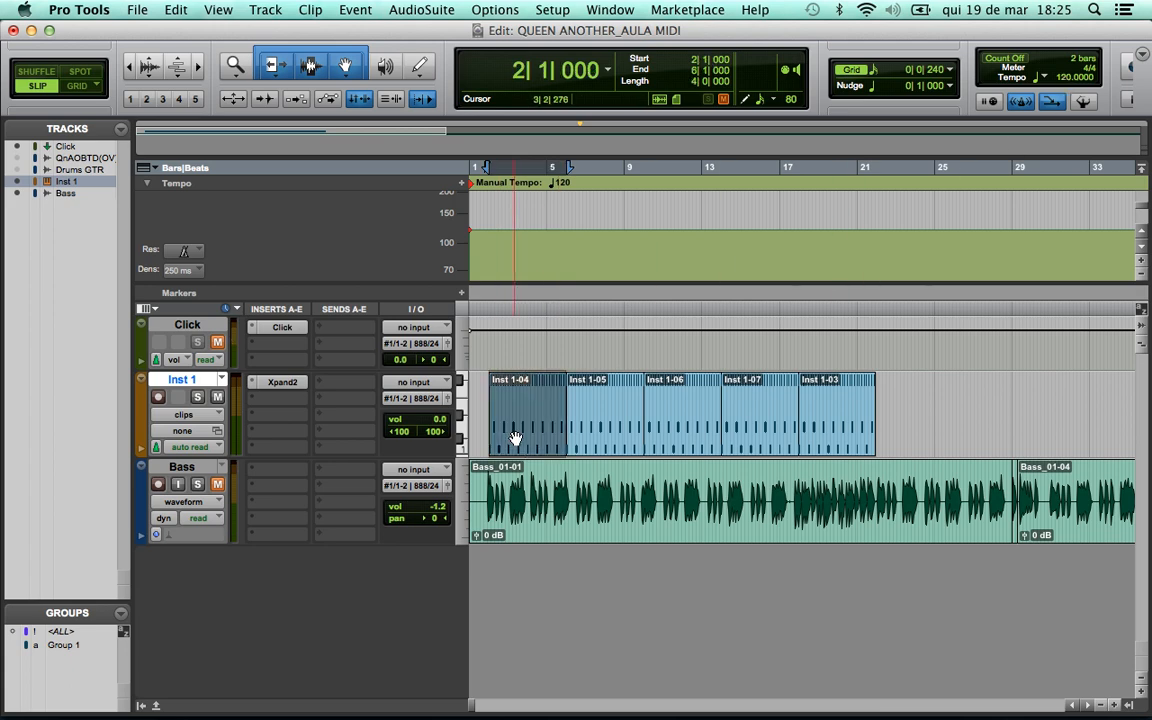
{"action": "key", "text": "space"}
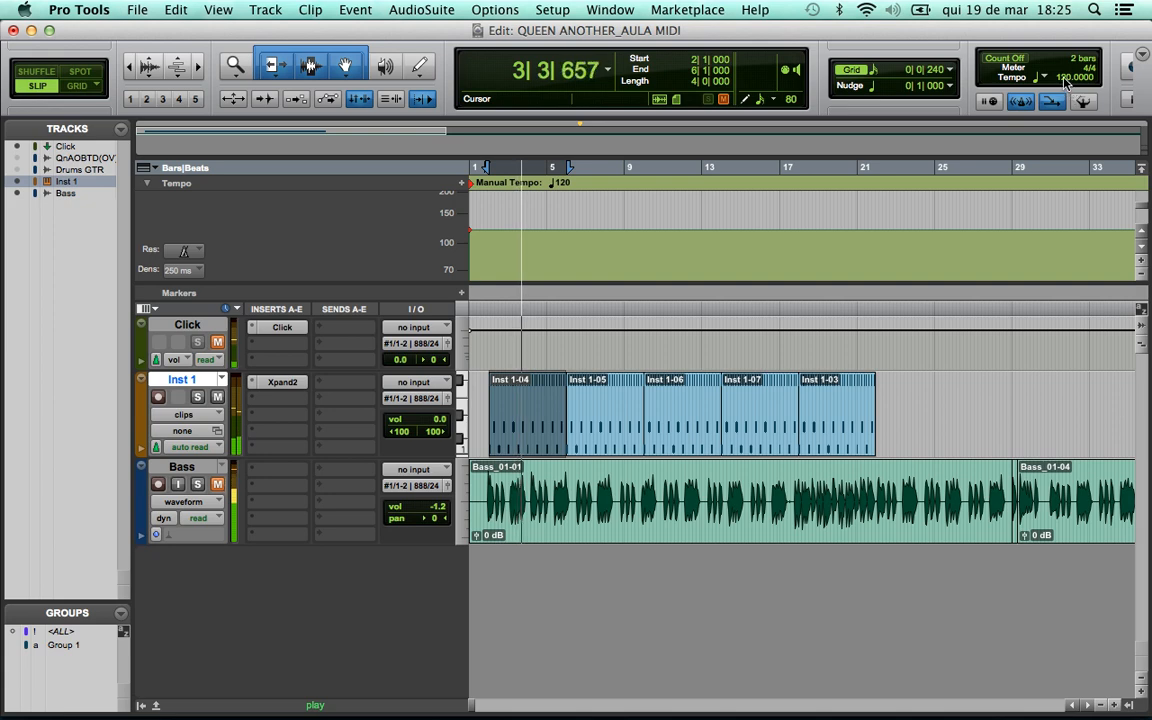
{"action": "key", "text": "space"}
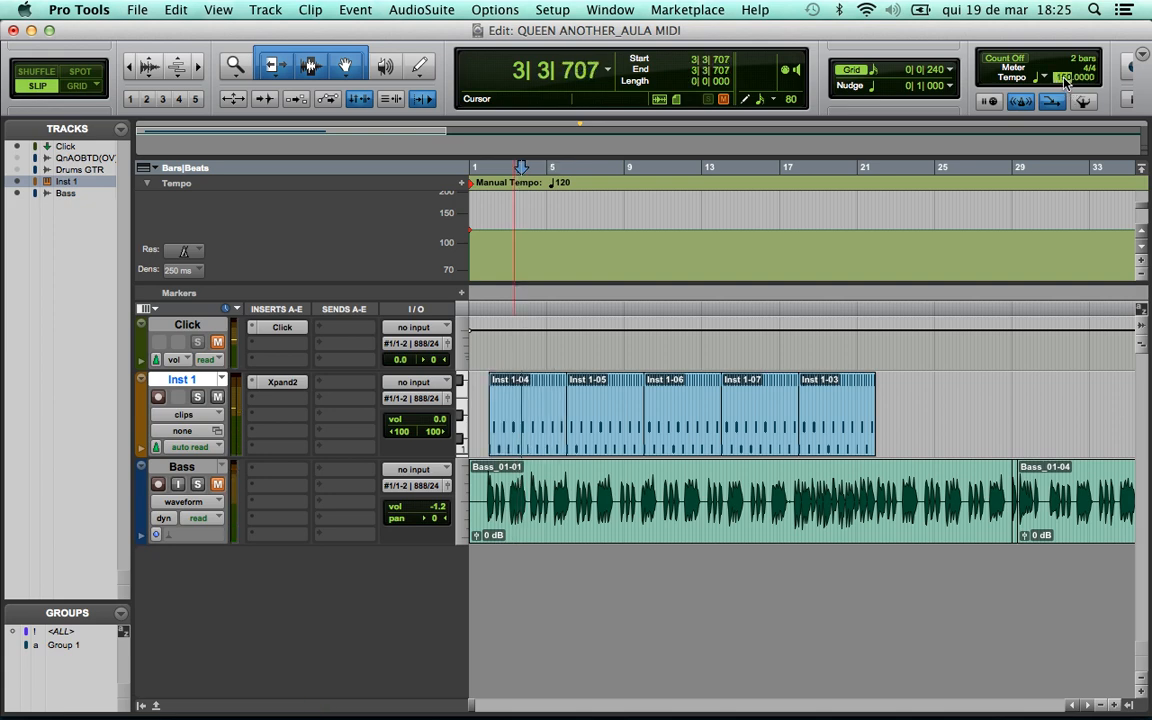
- Set the session tempo to 150 and play the Inst 1-04 clip from its start
{"action": "type", "text": "150"}
{"action": "key", "text": "Return"}
{"action": "left_click", "coordinate": [525, 451]}
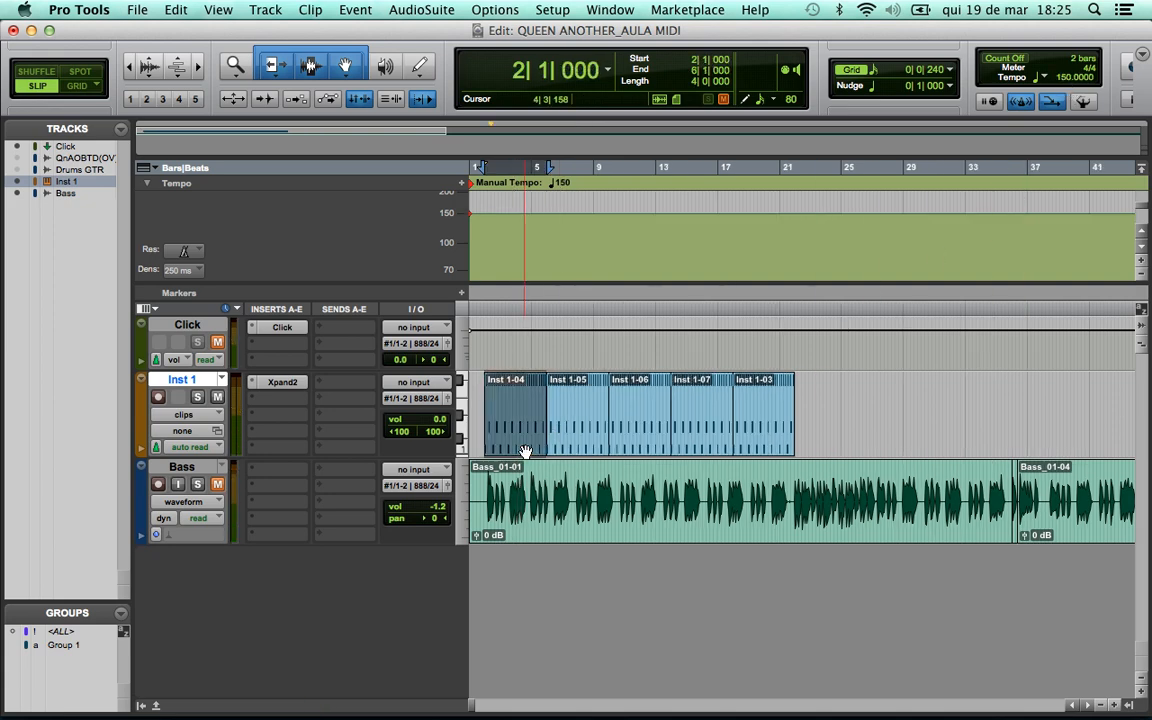
{"action": "key", "text": "space"}
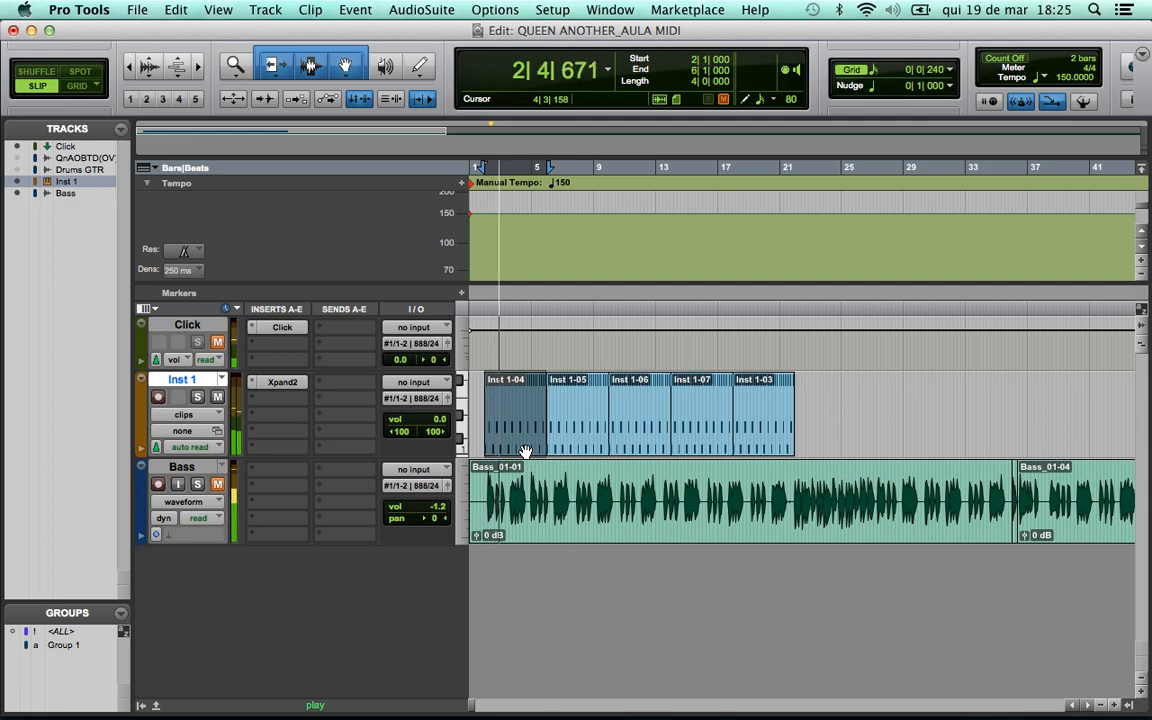
{"action": "key", "text": "space"}
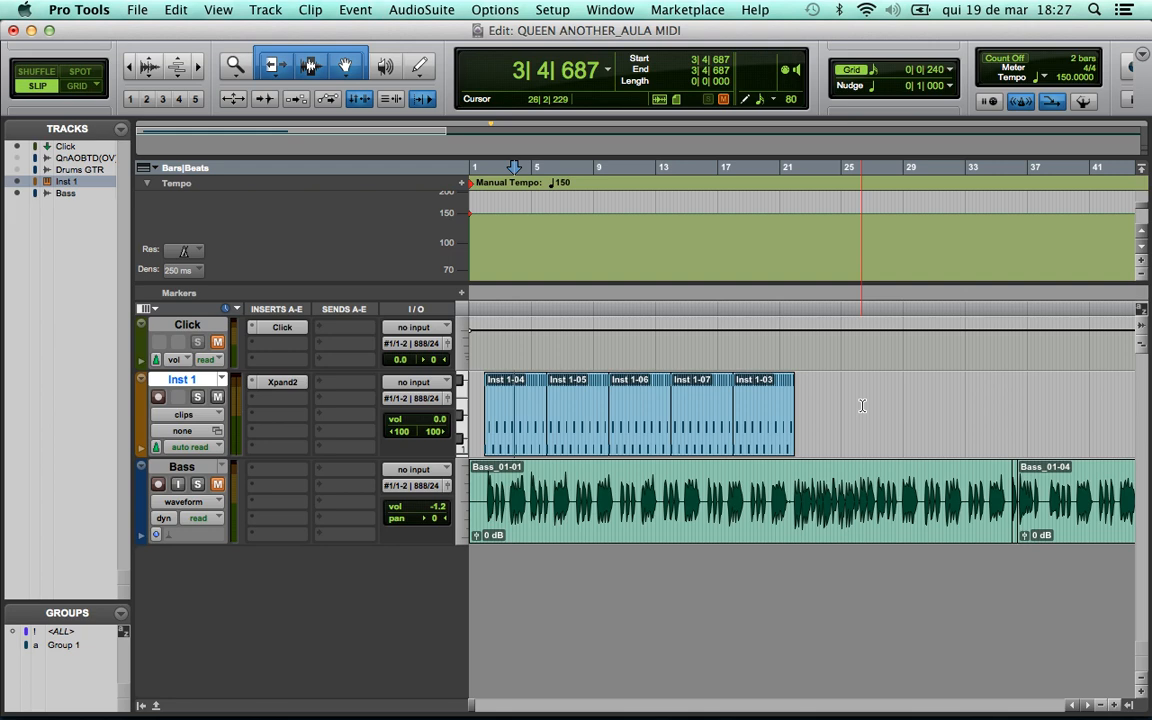
- Return the playback position to the start of the session
{"action": "left_click", "coordinate": [490, 490]}
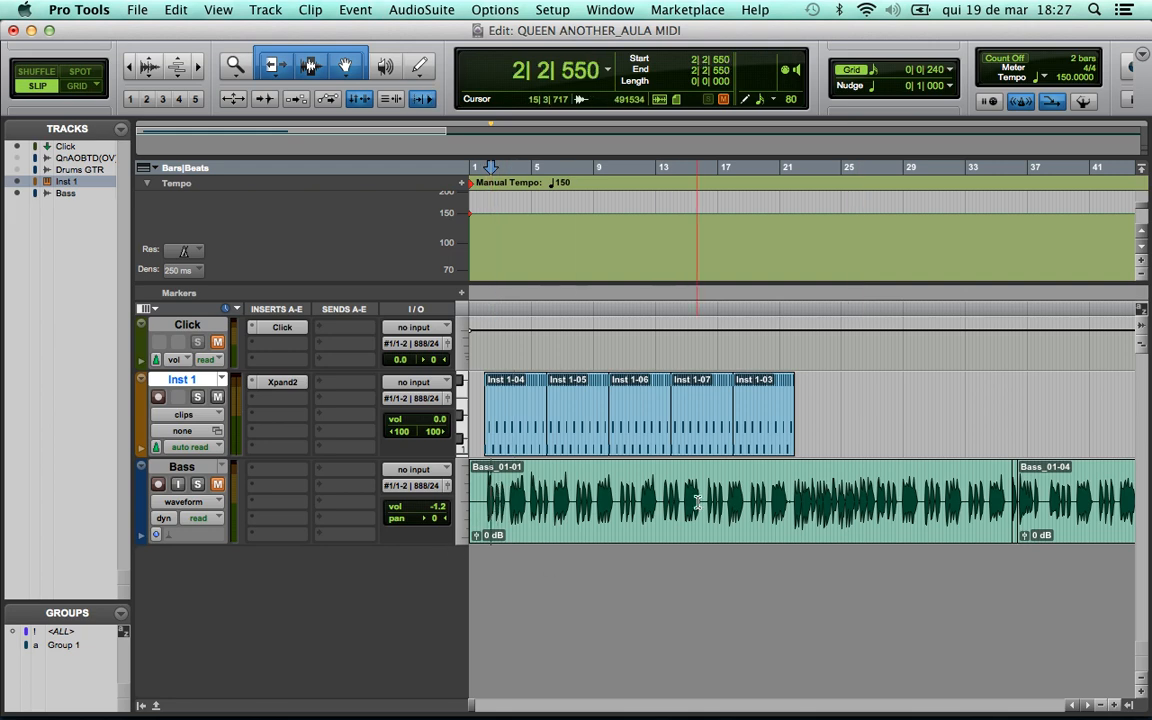
{"action": "key", "text": "Return"}
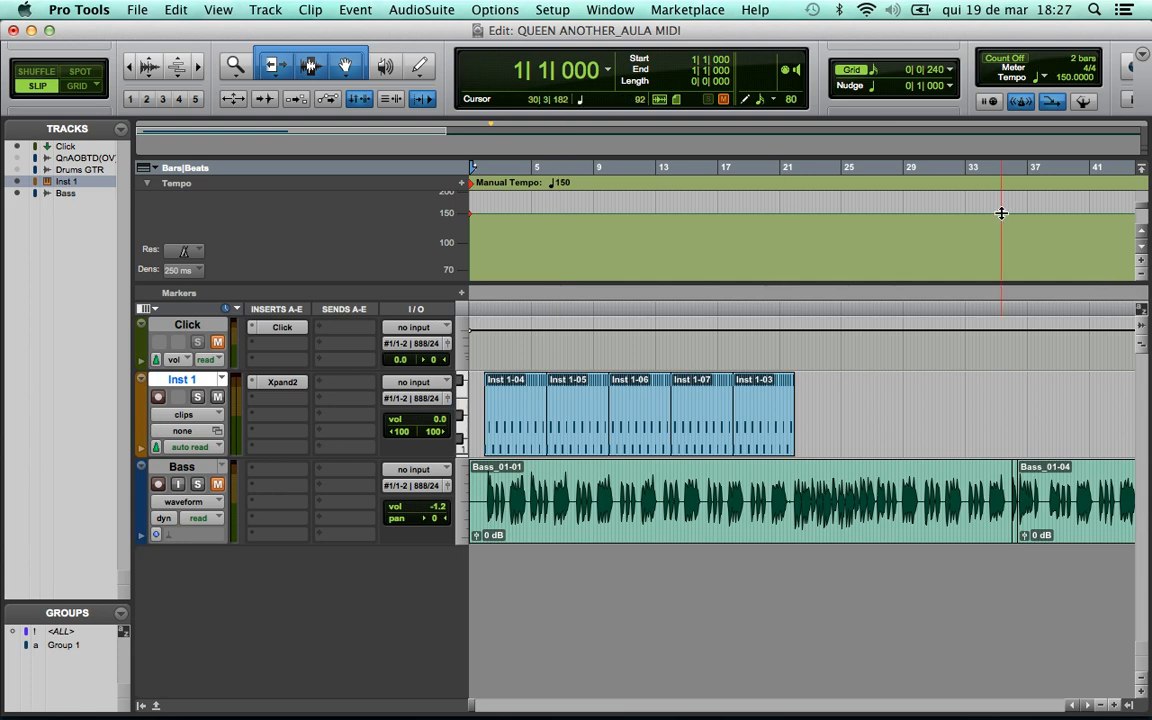
- Set the session tempo to 106.85 and play the session from its start with the Bass track unmuted
{"action": "left_click", "coordinate": [1063, 78]}
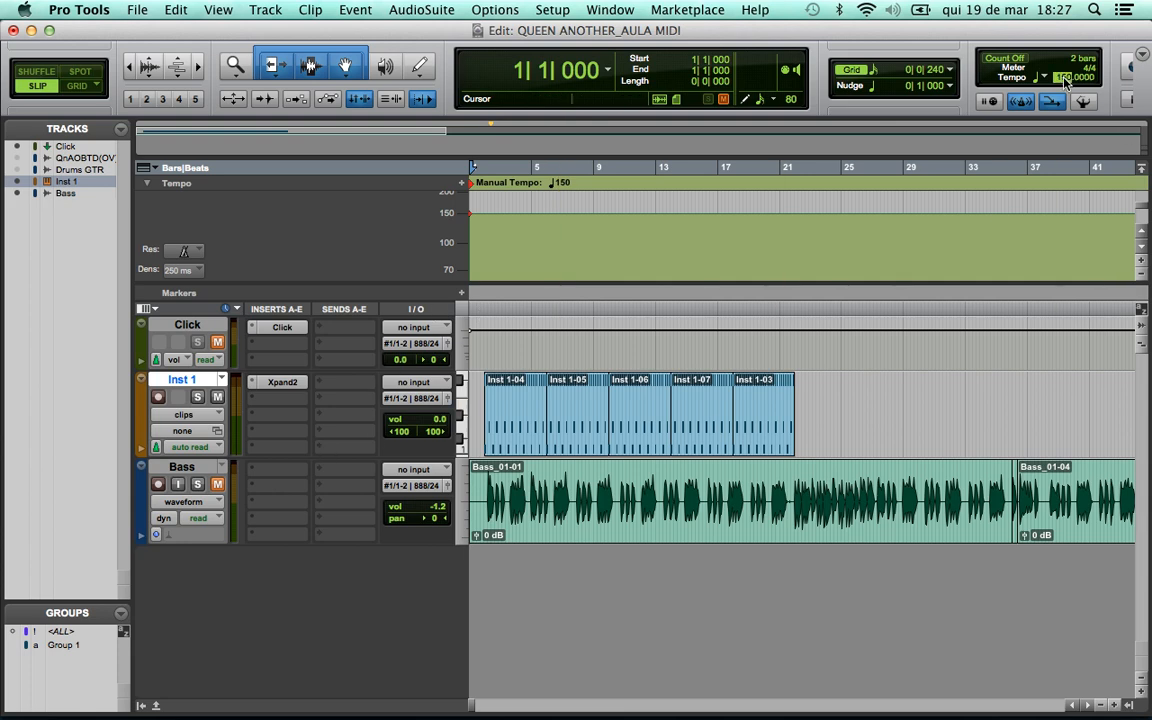
{"action": "key", "text": "Right"}
{"action": "key", "text": "Return"}
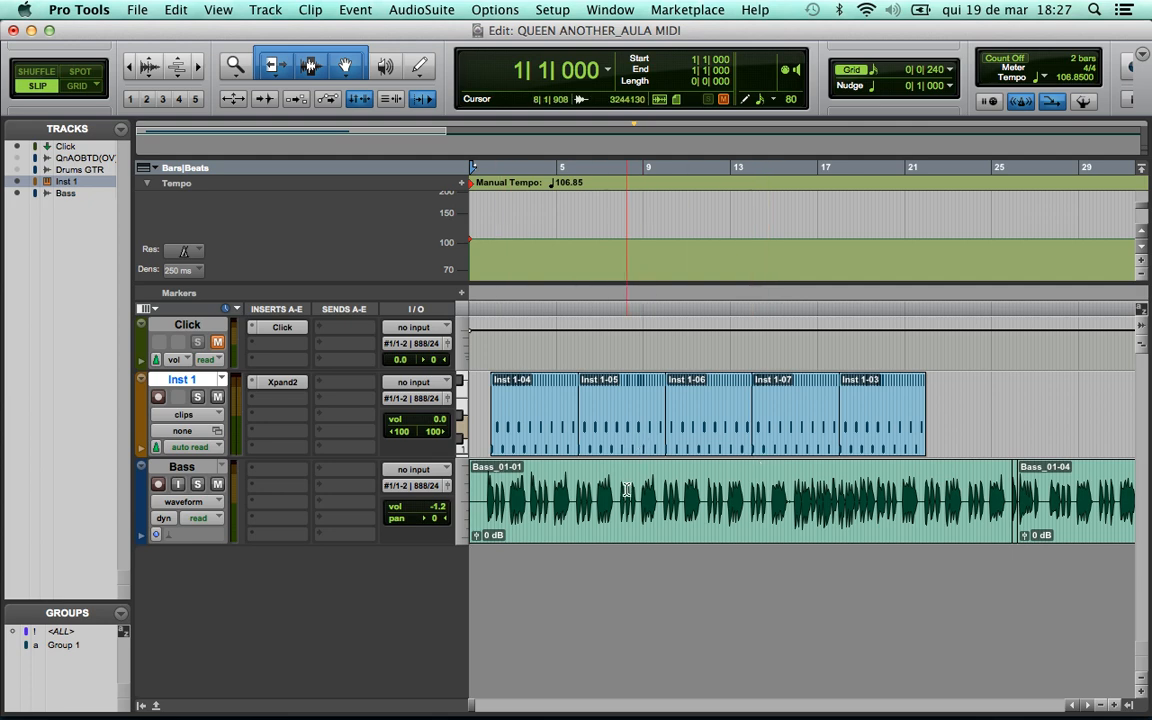
{"action": "key", "text": "space"}
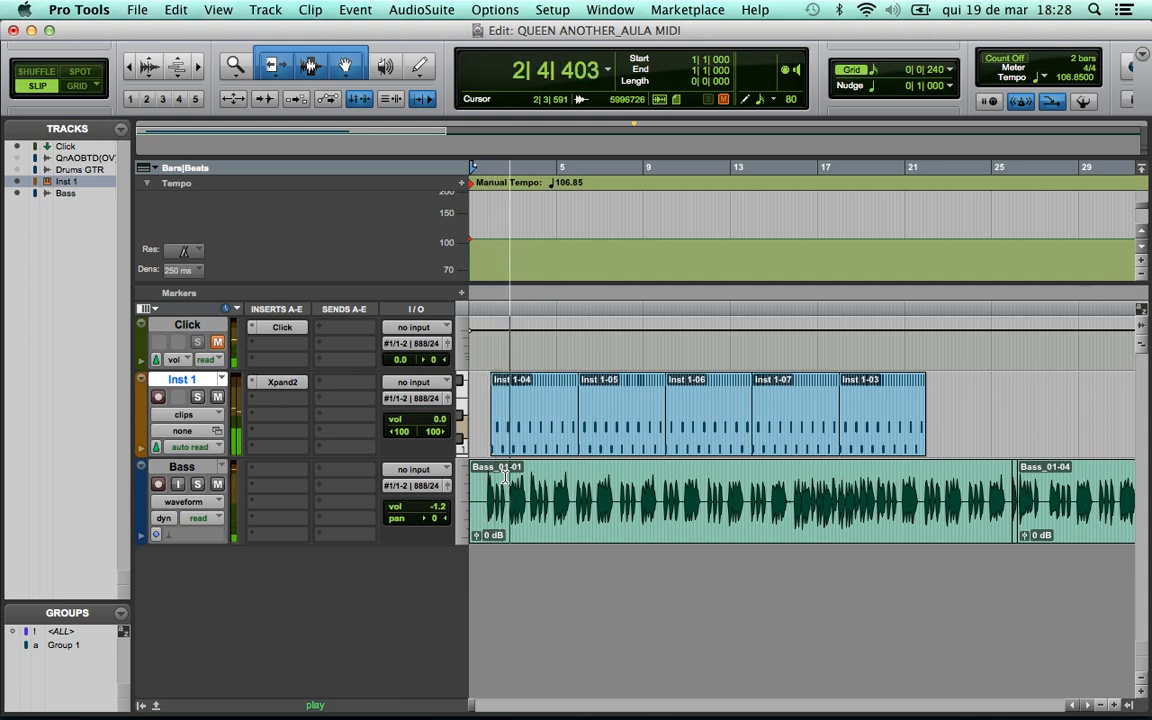
- Raise the Inst 1 track's volume to +1.8 dB in the mixer during playback, return to the Edit window and stop
{"action": "key", "text": "super+equal"}
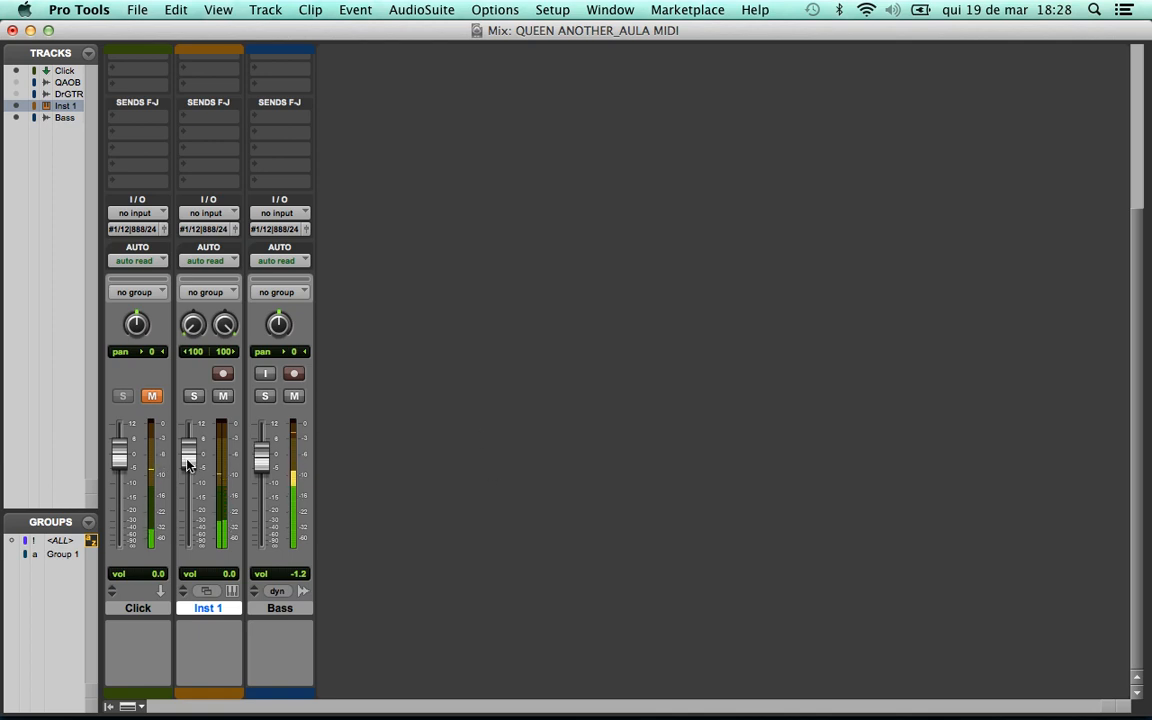
{"action": "left_click_drag", "start_coordinate": [189, 461], "coordinate": [189, 455]}
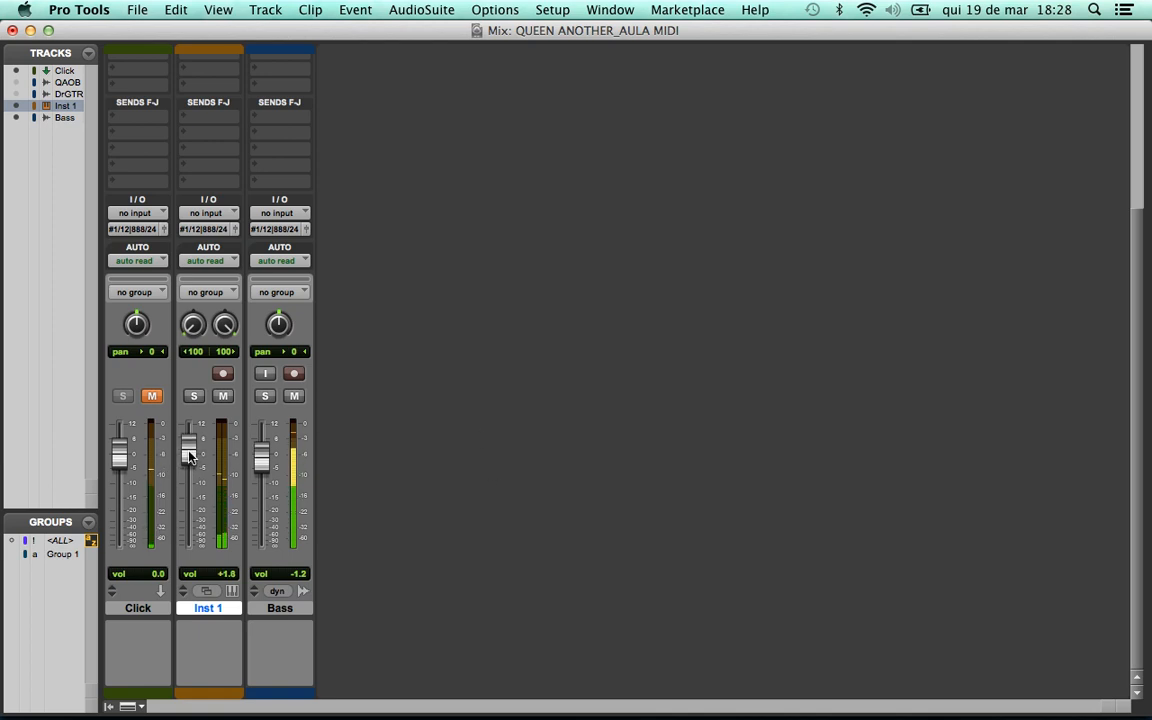
{"action": "key", "text": "super+equal"}
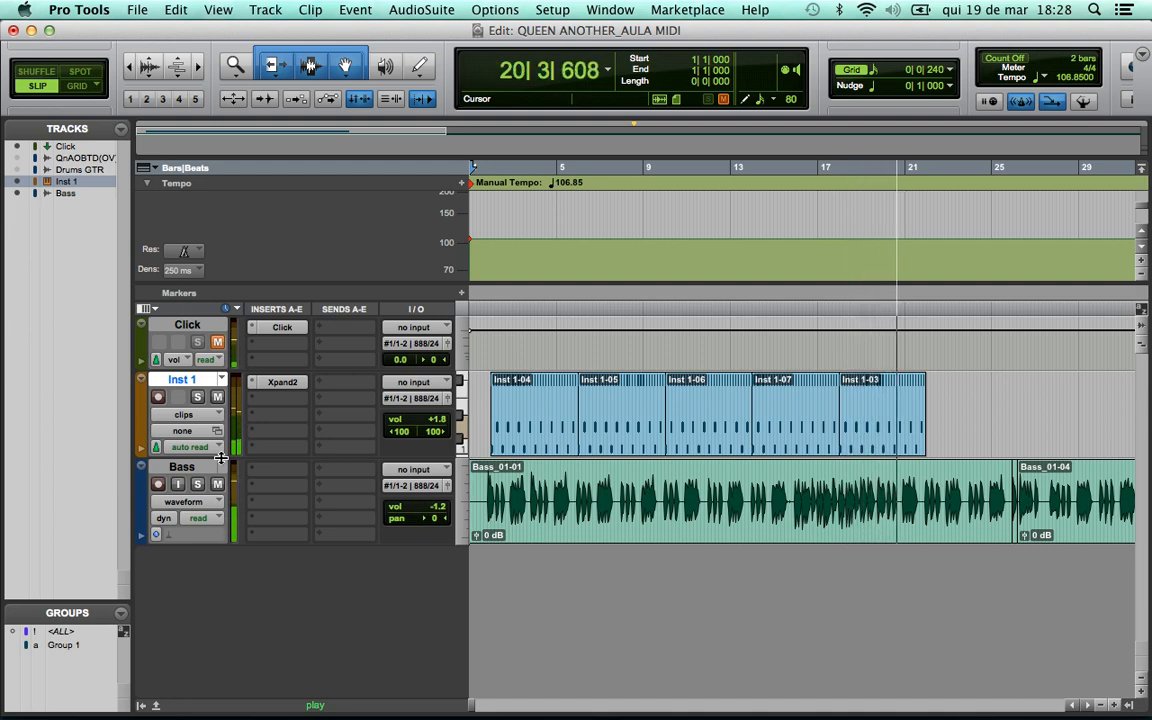
{"action": "key", "text": "space"}
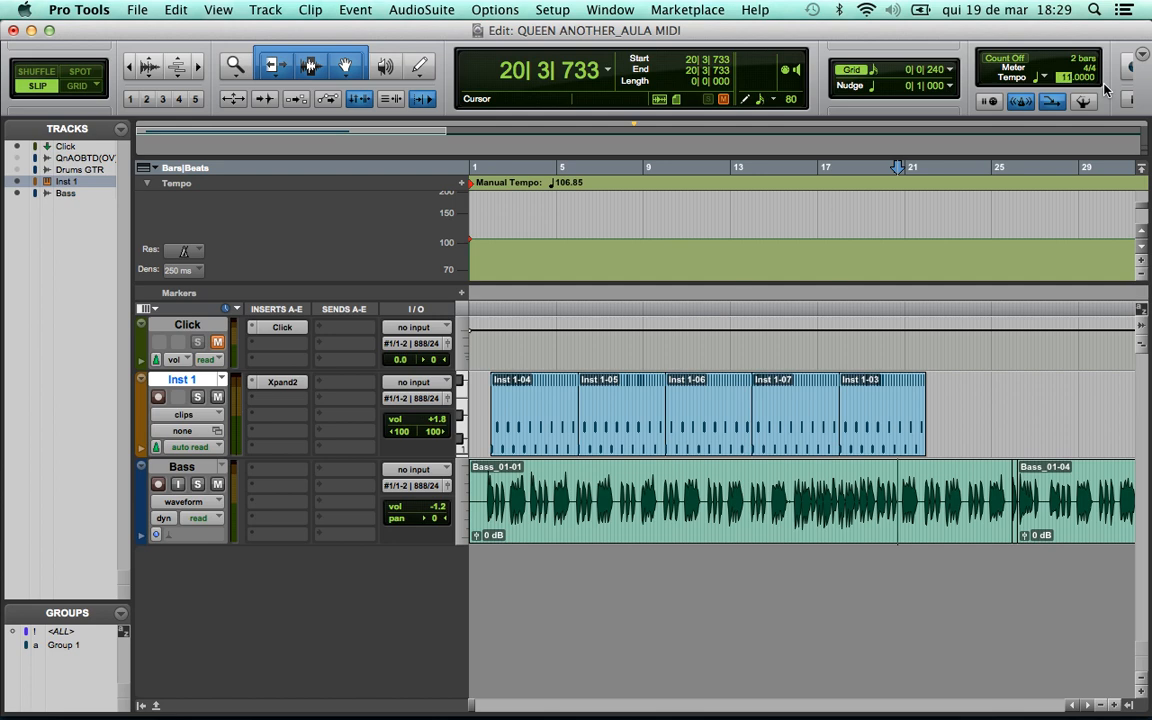
- Set the session tempo to 110 and play the opening bars of Inst 1 and Bass together from the session start
{"action": "type", "text": "110"}
{"action": "key", "text": "Return"}
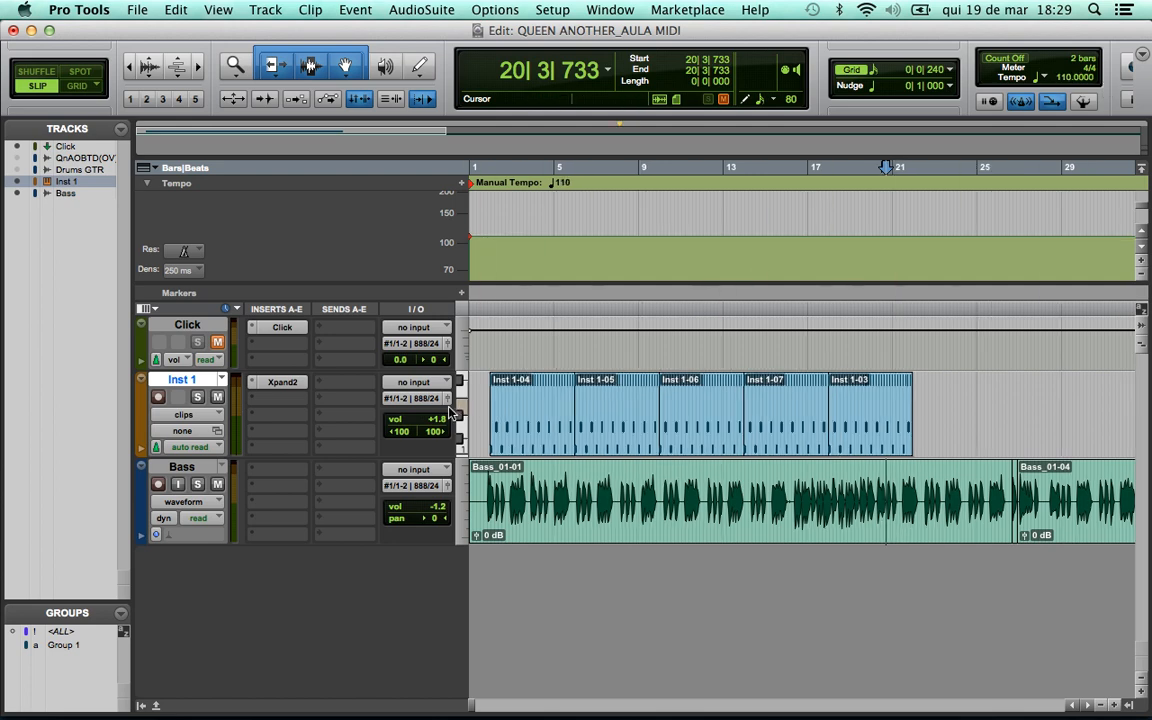
{"action": "left_click", "coordinate": [480, 405]}
{"action": "key", "text": "Return"}
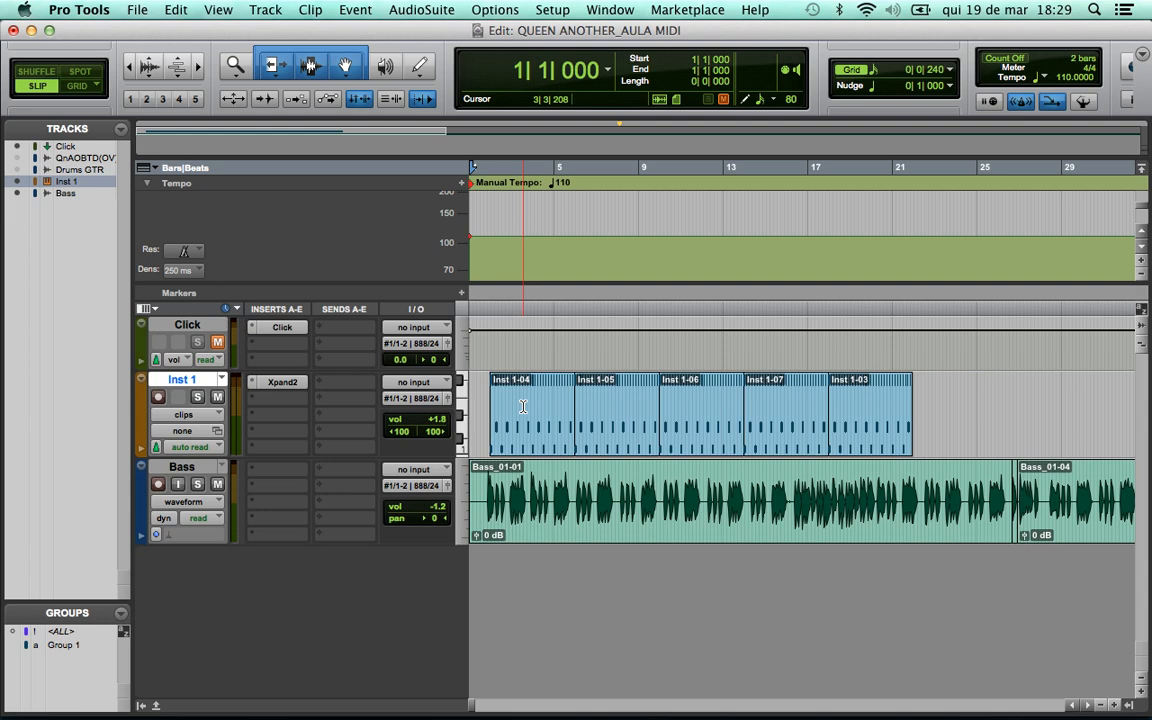
{"action": "key", "text": "space"}
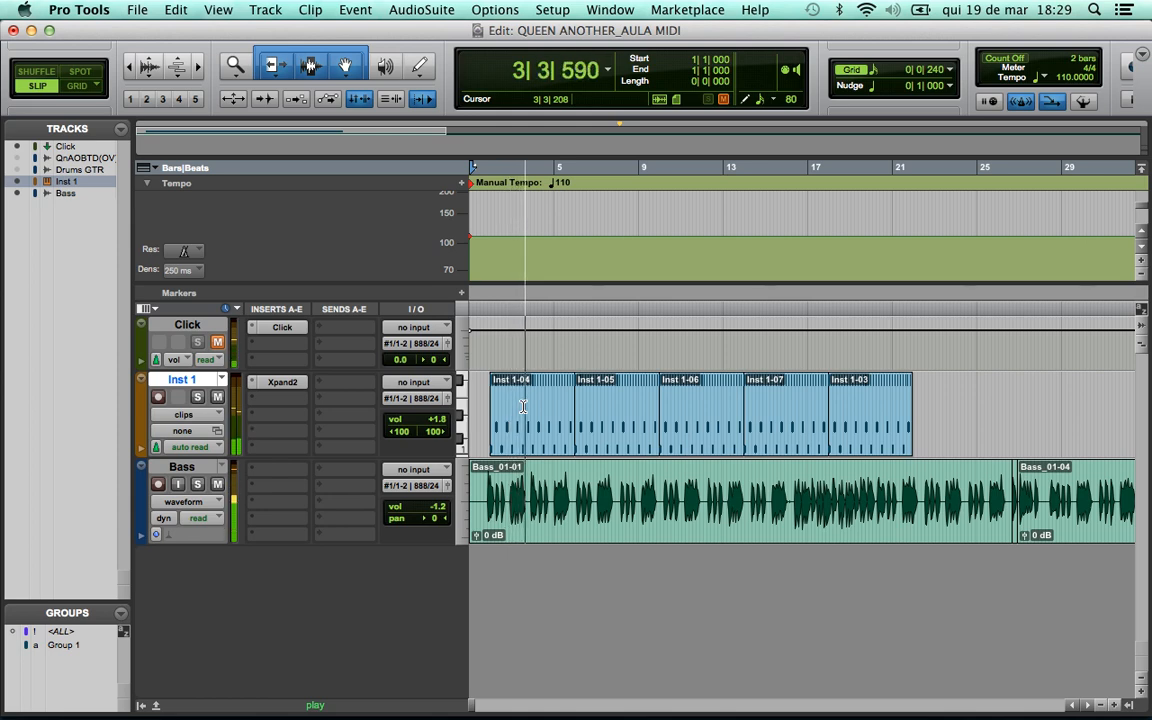
{"action": "key", "text": "space"}
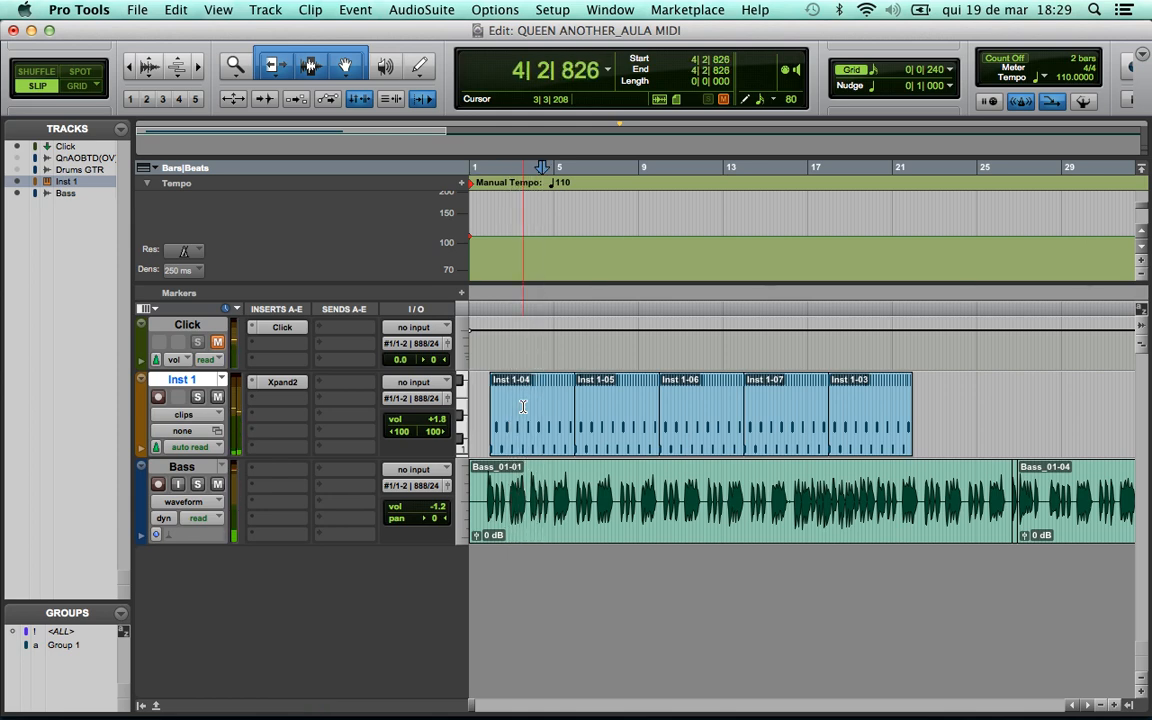